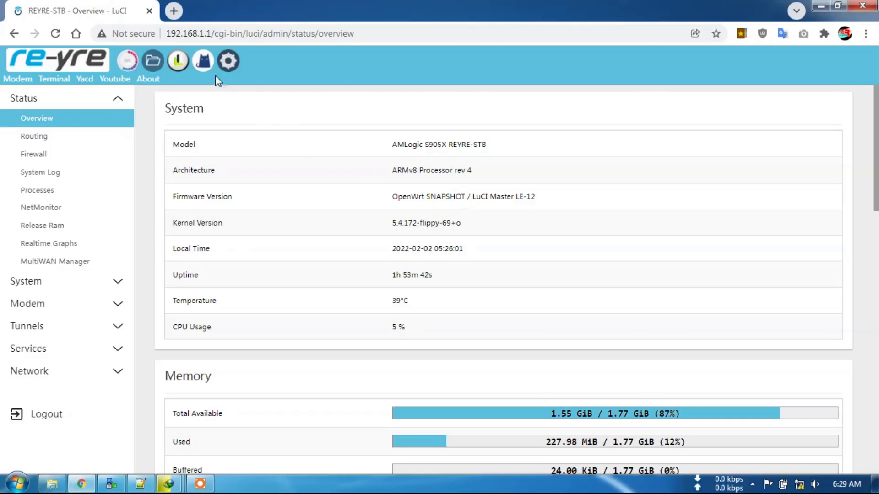
Review the proxy groups, proxy providers and proxies in OpenClash's Servers and Groups settings
click(204, 64)
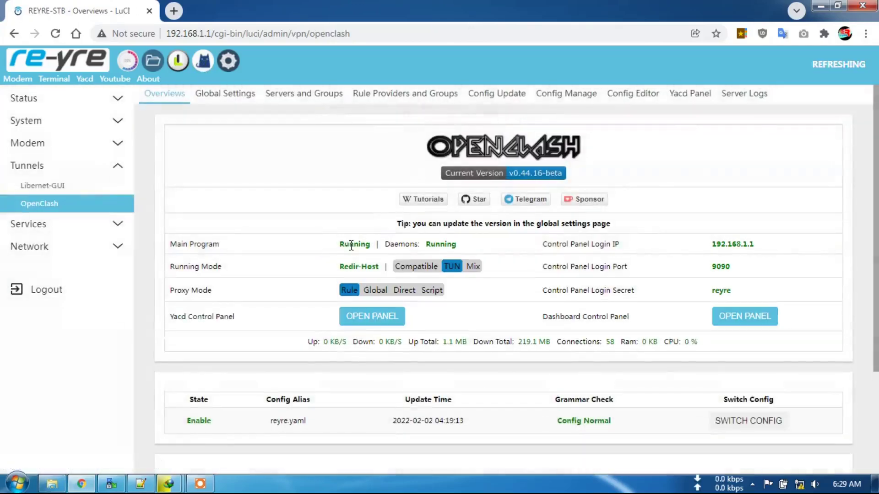
click(309, 95)
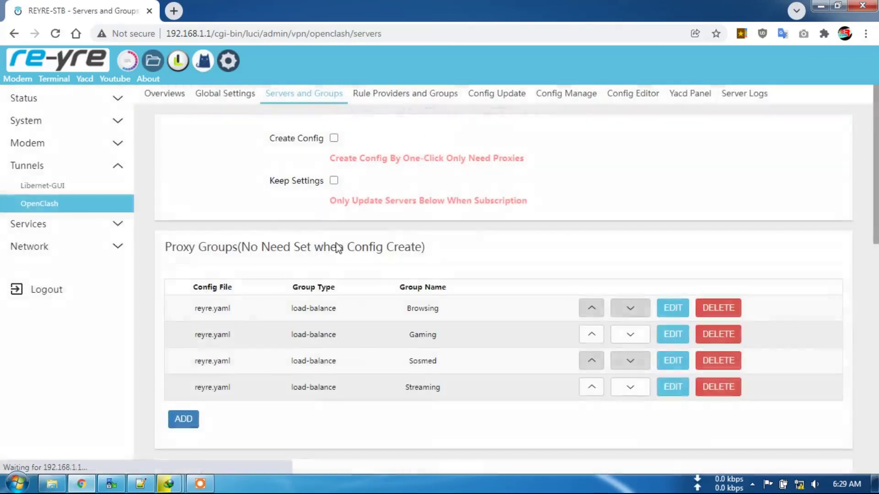
drag(167, 248, 447, 256)
scroll(452, 255, down, 3)
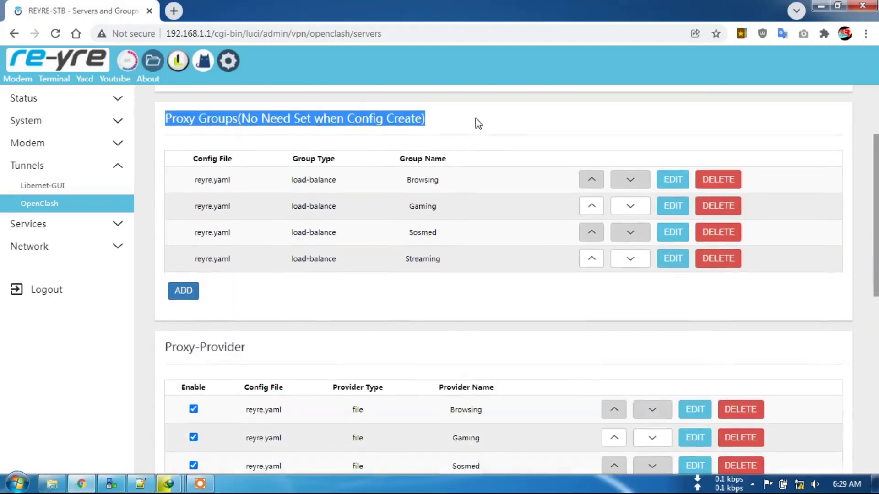
click(477, 120)
scroll(506, 198, down, 6)
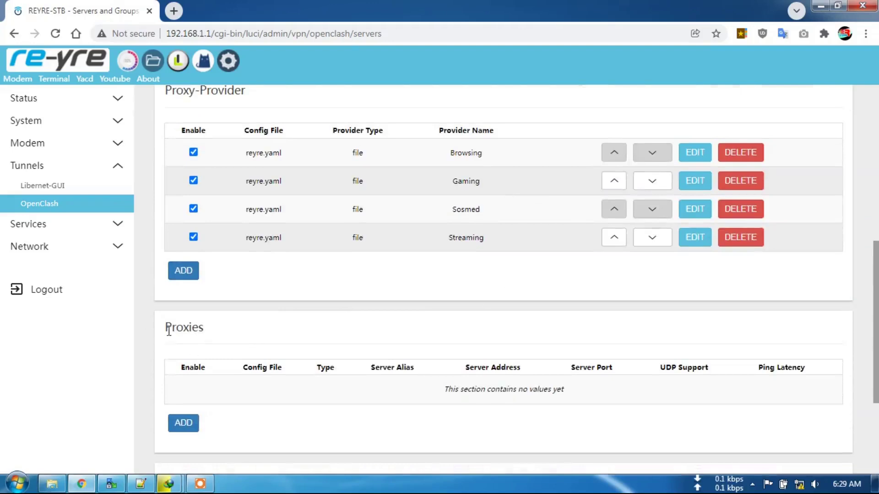
drag(168, 330, 225, 339)
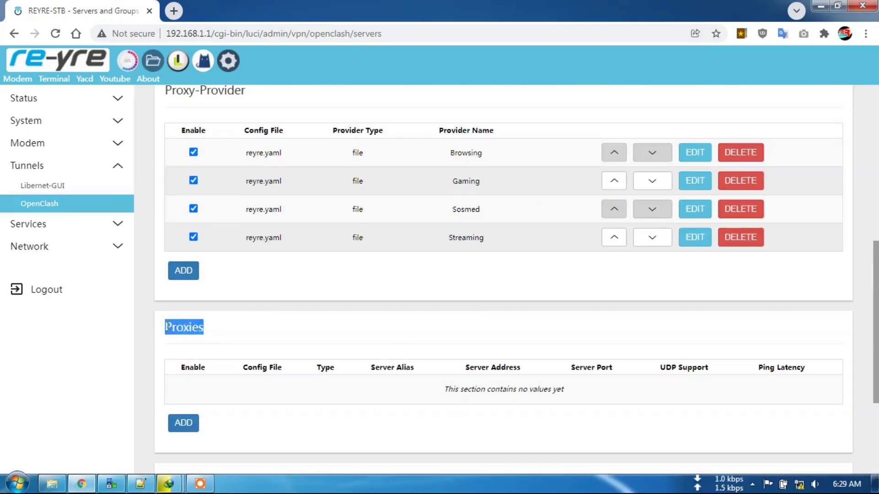
click(219, 326)
scroll(443, 314, up, 9)
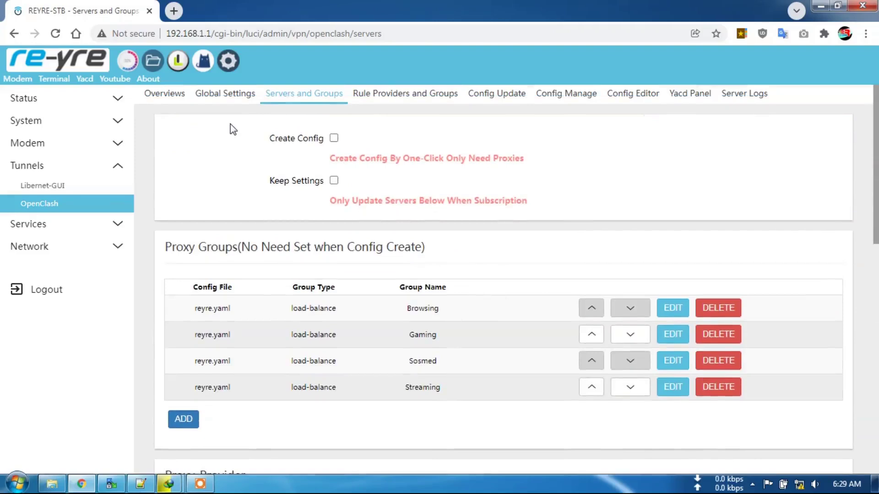
Check in the MultiWAN Manager interface list whether the wan and wanb interfaces are enabled
click(108, 250)
click(63, 340)
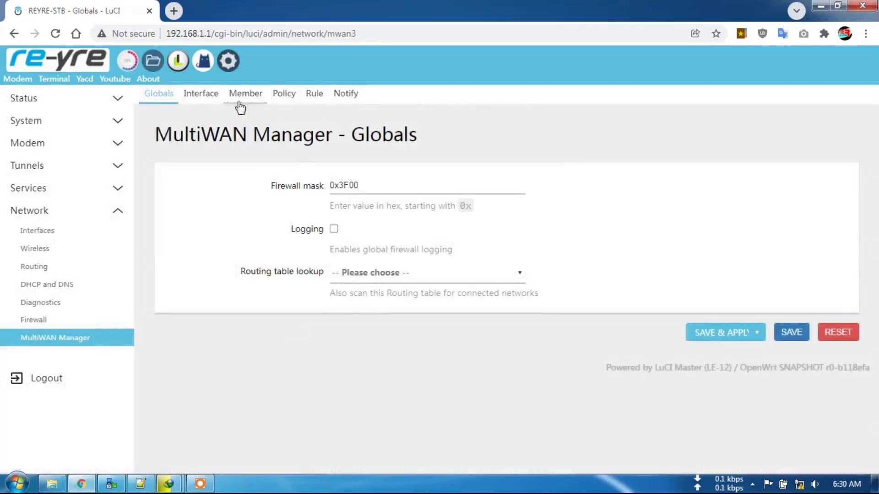
click(207, 97)
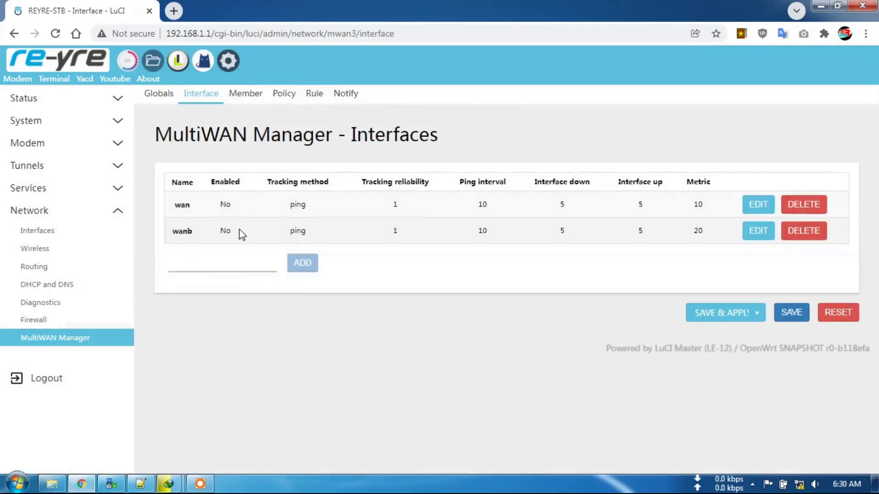
Look up the mwan3 initscript in the system's startup list and check its startup status
click(116, 121)
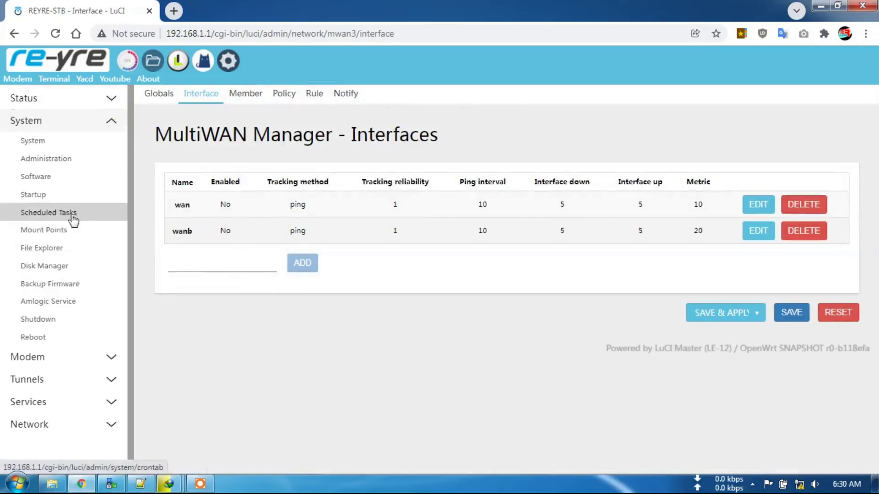
click(55, 199)
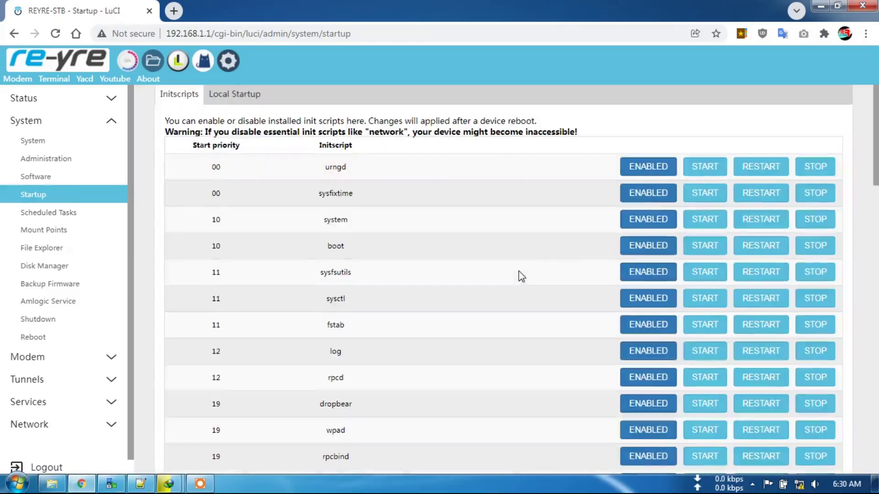
scroll(567, 291, down, 3)
scroll(481, 329, down, 3)
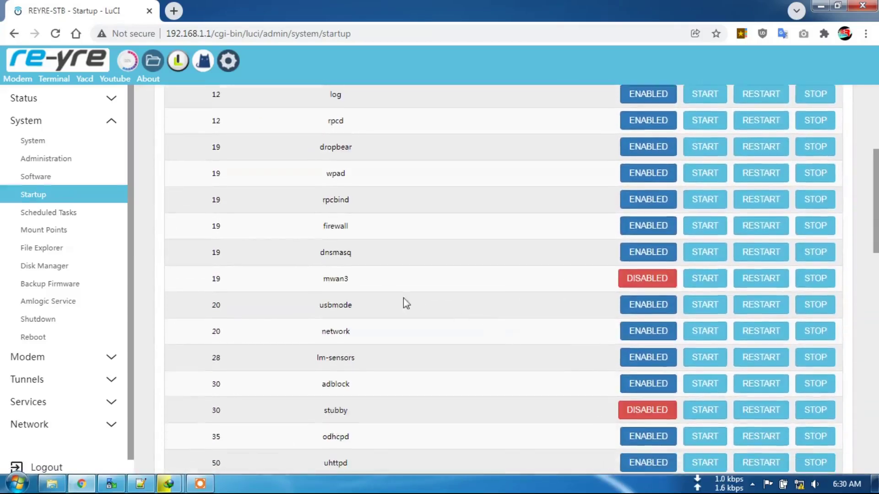
double_click(334, 278)
scroll(405, 279, up, 6)
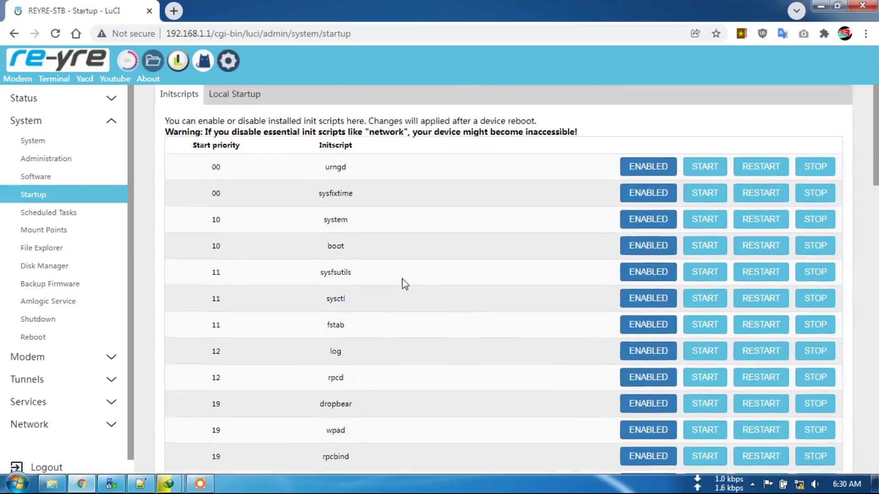
Open the proxies in the Yacd dashboard and switch the GLOBAL selector to Sosmed, followed by Streaming
click(85, 80)
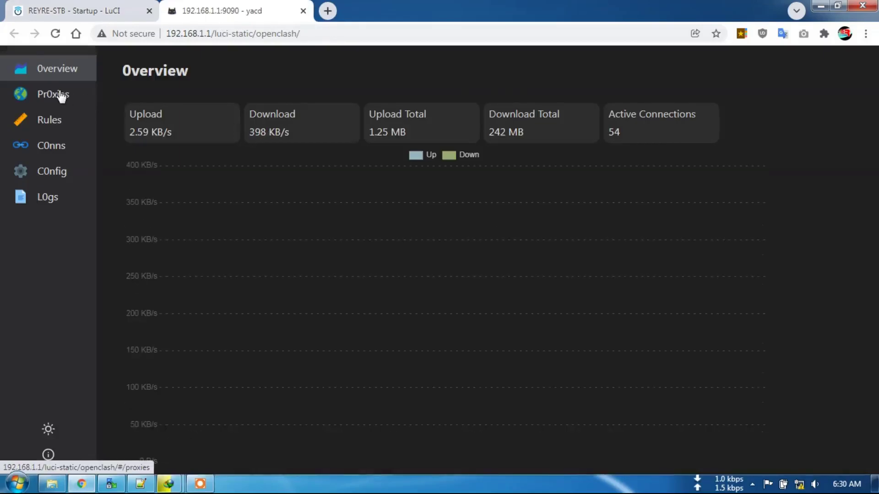
click(64, 94)
scroll(422, 215, down, 1)
scroll(422, 214, down, 2)
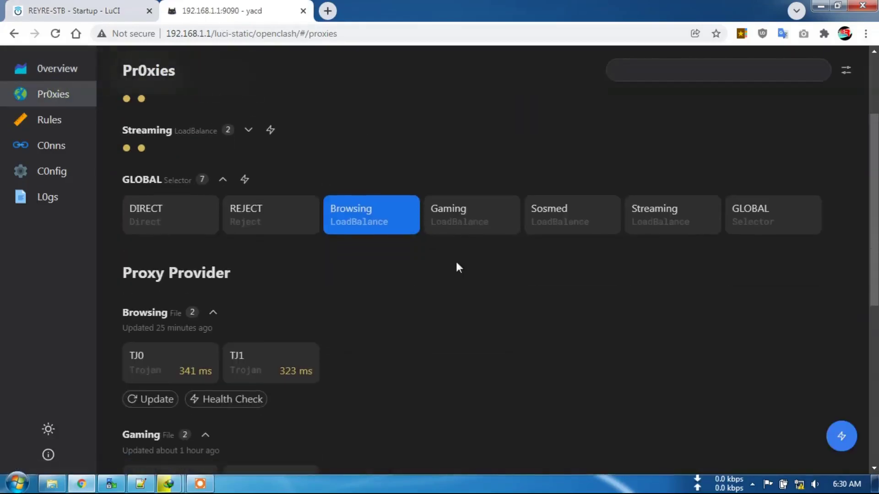
scroll(447, 291, up, 1)
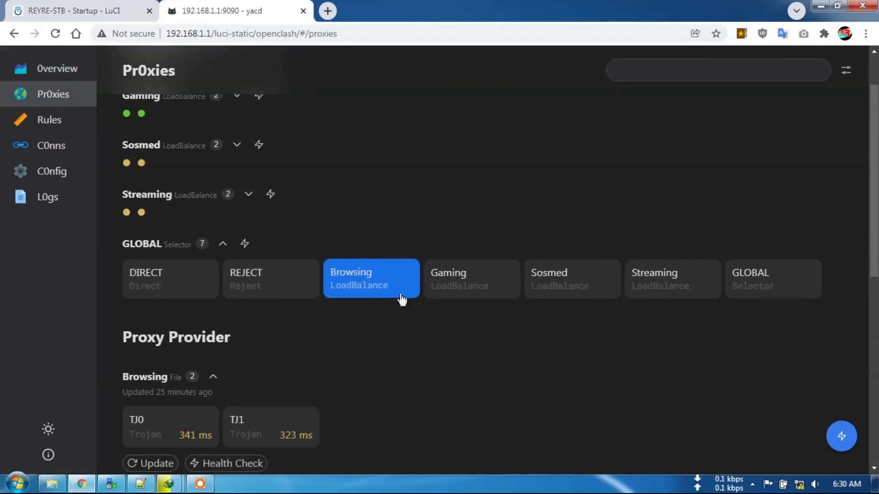
click(568, 278)
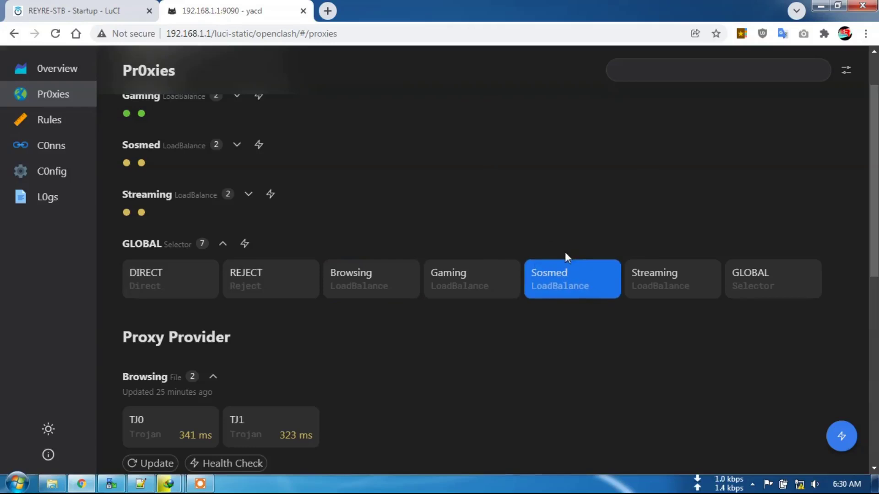
click(676, 282)
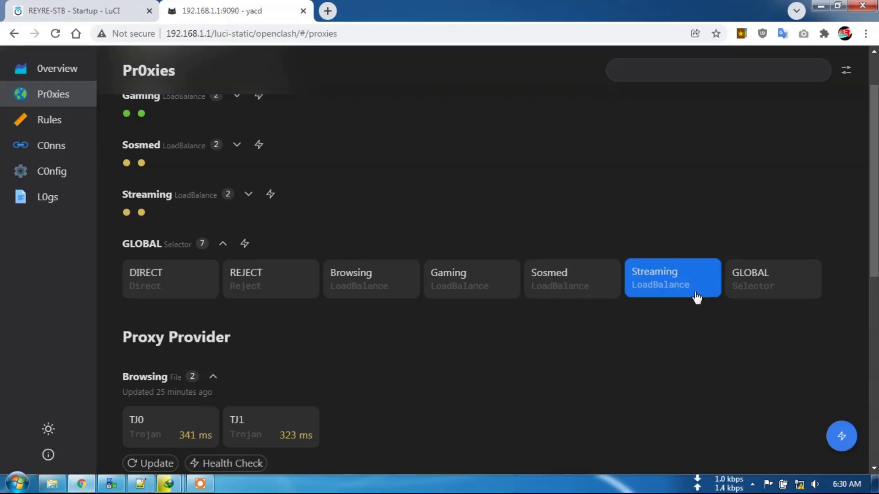
Return to the router admin and inspect the devices assigned to the WAN and WANB network interfaces
click(75, 10)
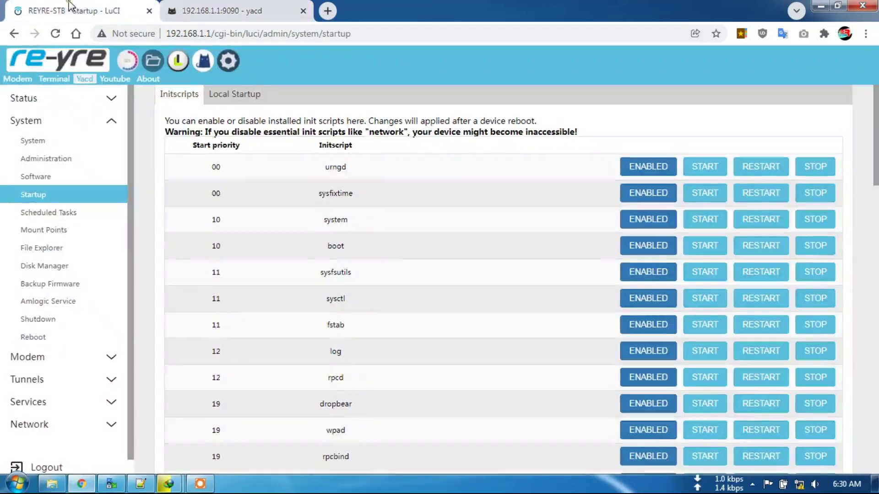
click(231, 64)
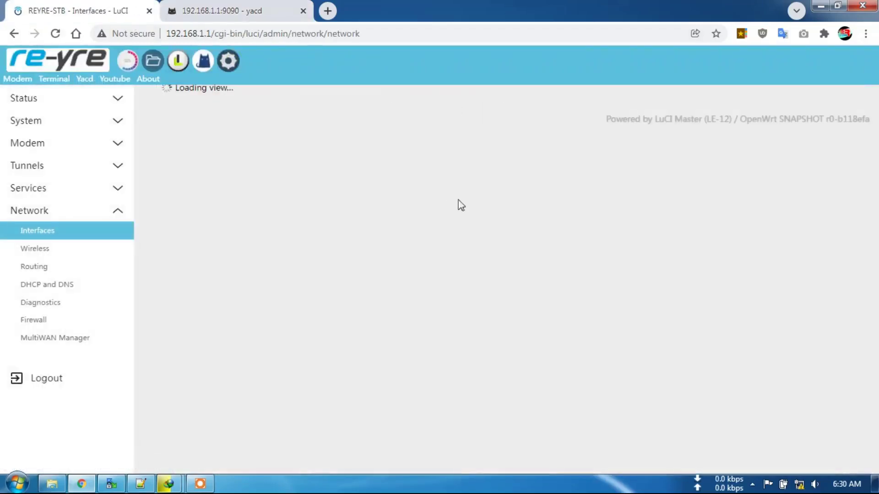
scroll(479, 207, down, 2)
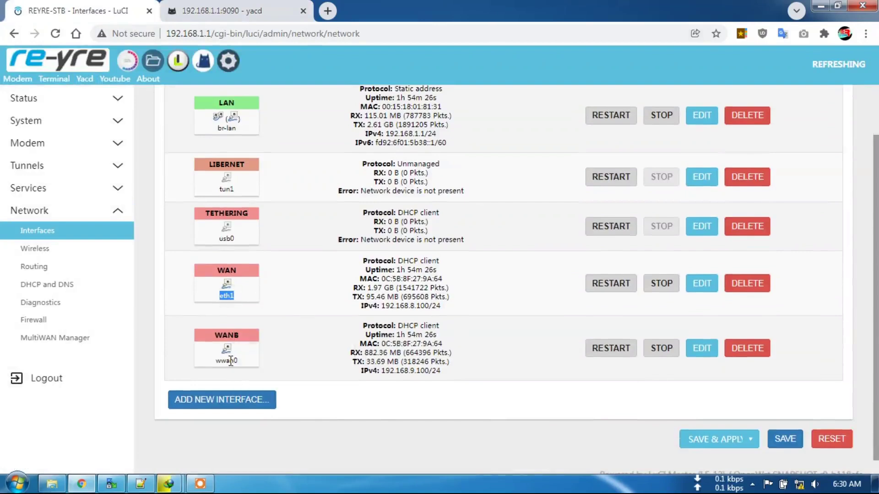
double_click(230, 362)
click(313, 375)
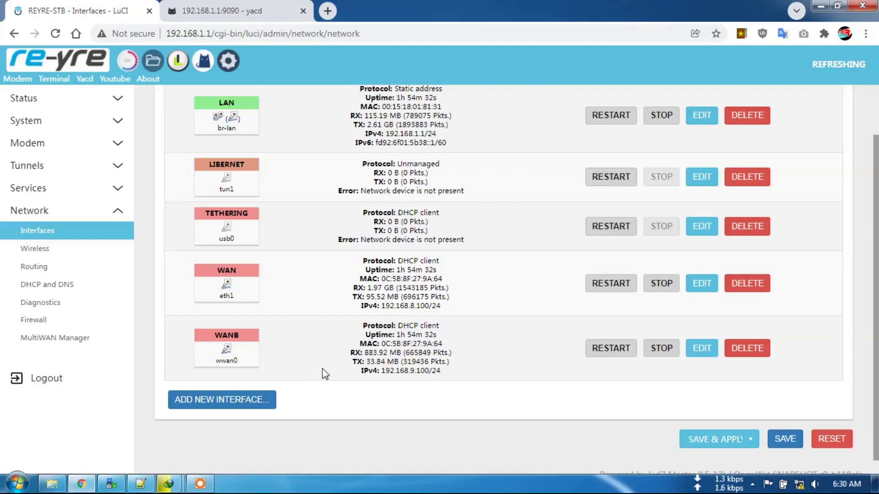
Set the GLOBAL selector to Browsing in the Yacd dashboard and open the router's NetMonitor page
click(232, 10)
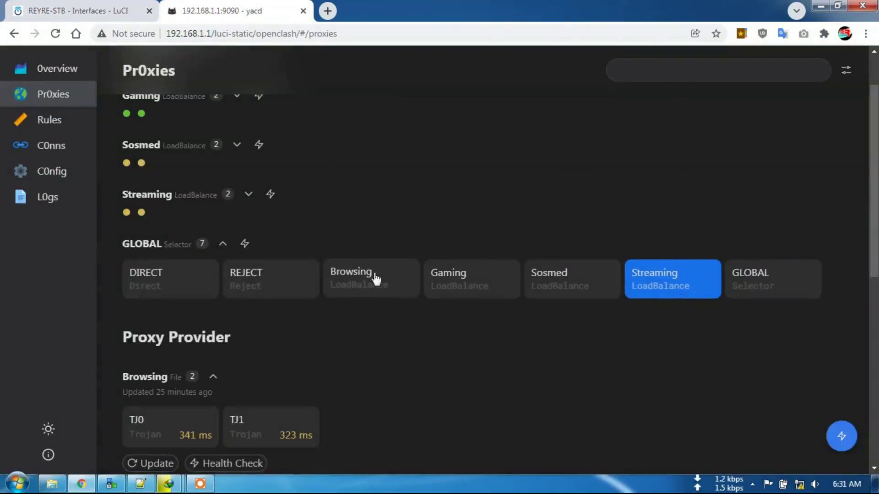
click(364, 284)
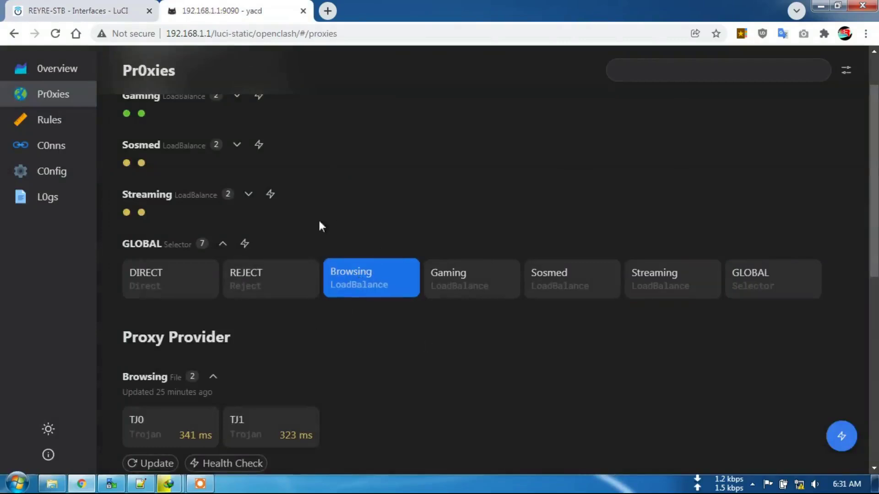
click(64, 10)
click(90, 99)
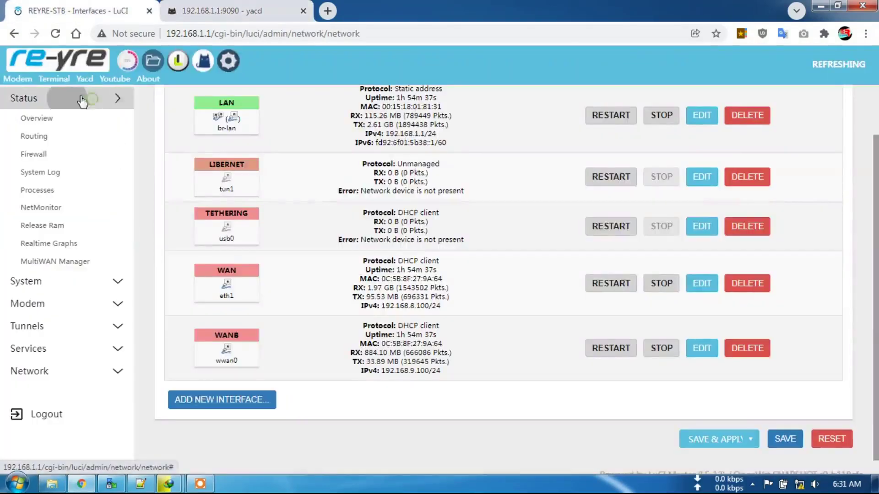
click(60, 212)
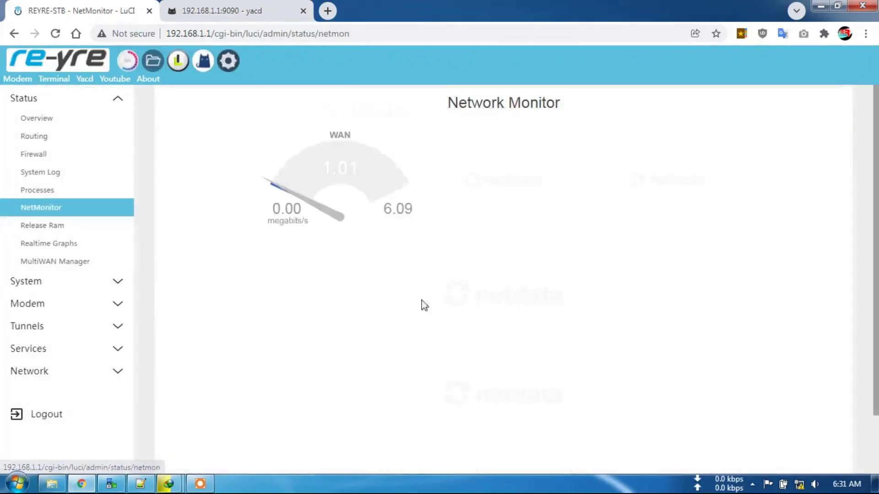
Switch to the Internet Download Manager window for 10GB.bin, resume the download to watch the WAN and WANB load, and pause it
mouse_move(168, 485)
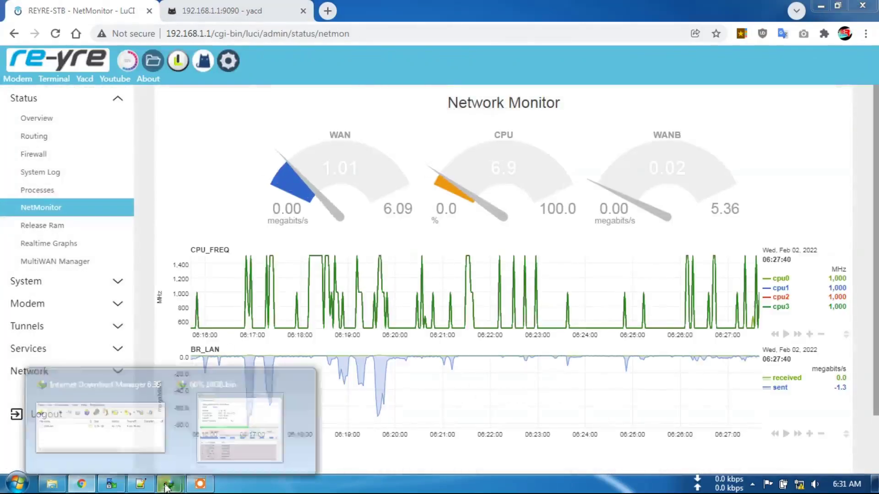
click(238, 416)
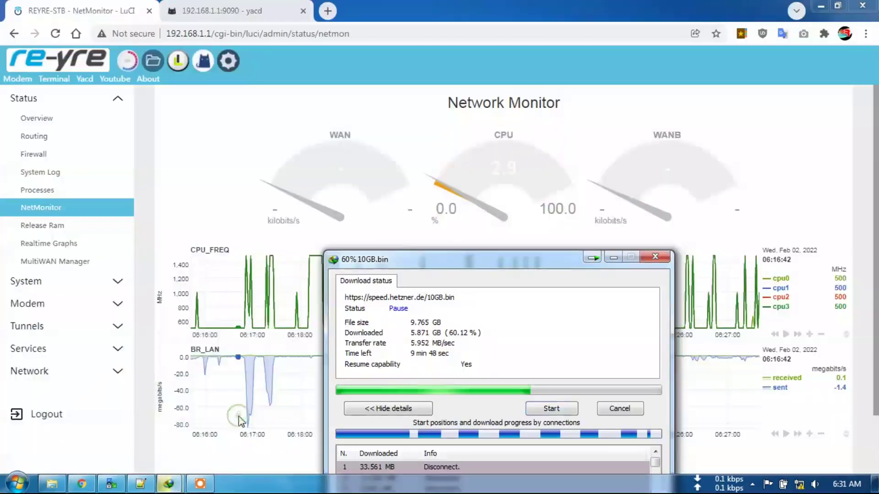
click(551, 408)
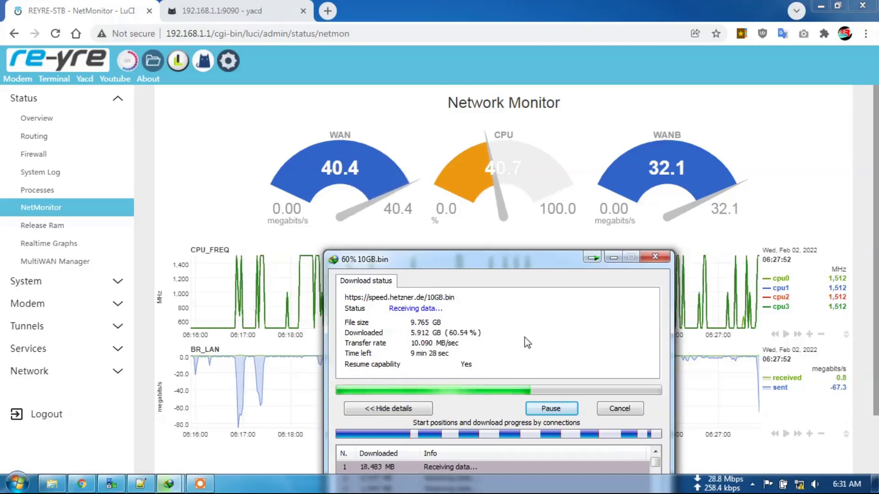
click(559, 412)
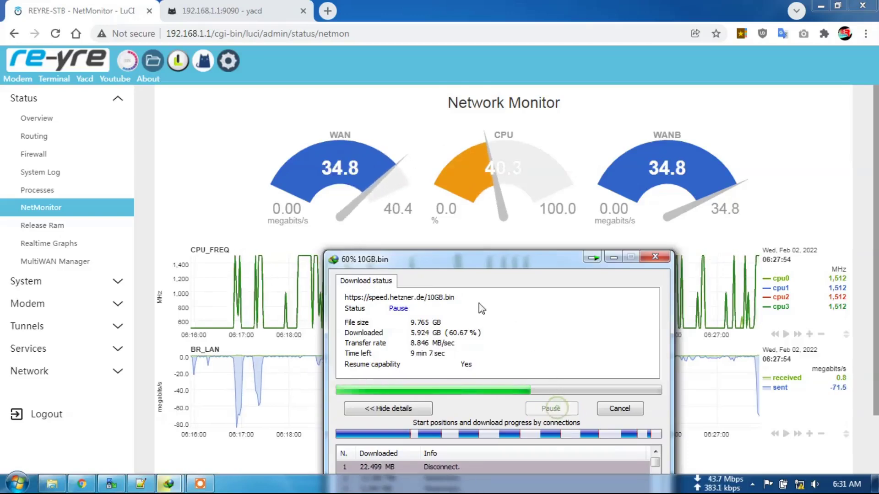
Set the GLOBAL selector to Sosmed in the Yacd dashboard and return to the Network Monitor
click(247, 7)
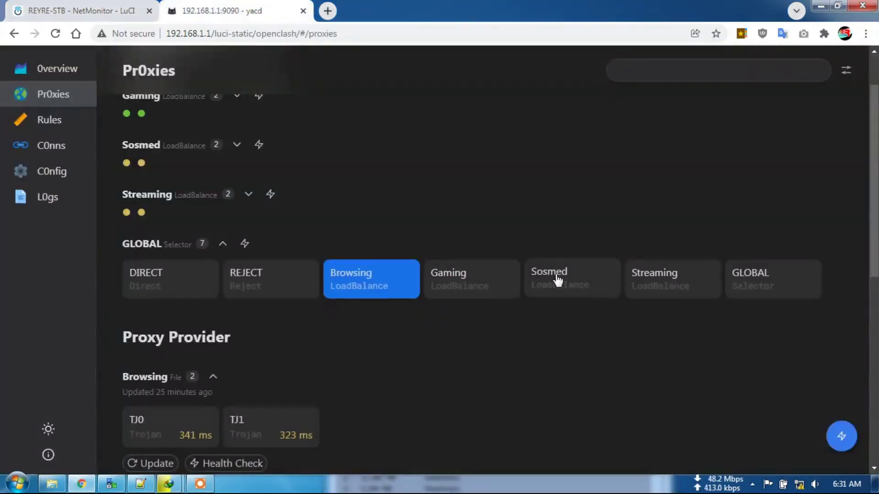
click(555, 279)
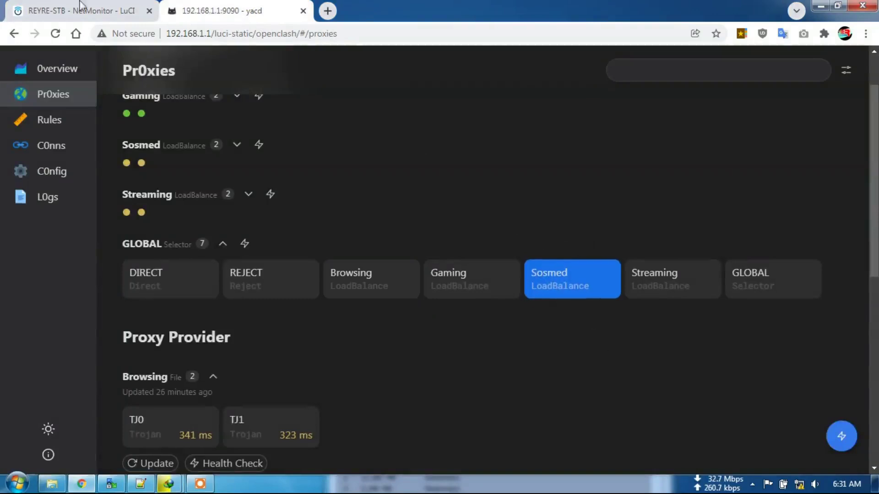
click(54, 6)
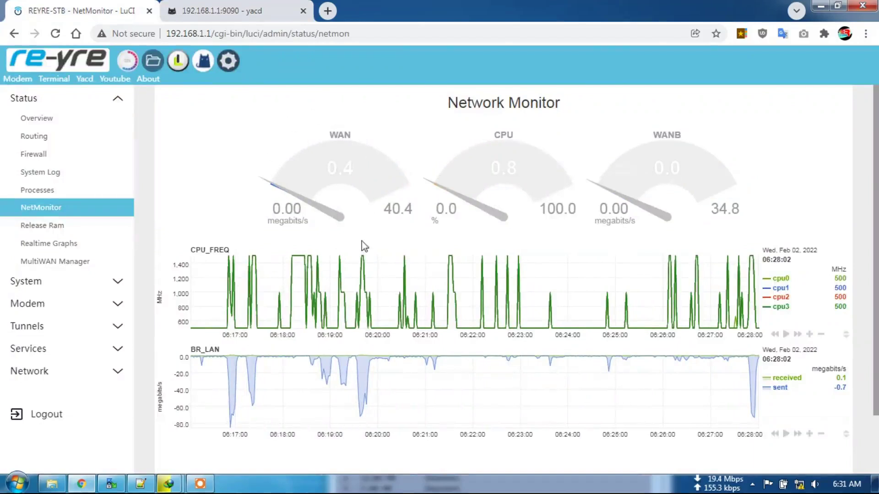
Bring up the 10GB.bin download window, resume the download to check the WAN and WANB load under Sosmed, and pause it
click(201, 485)
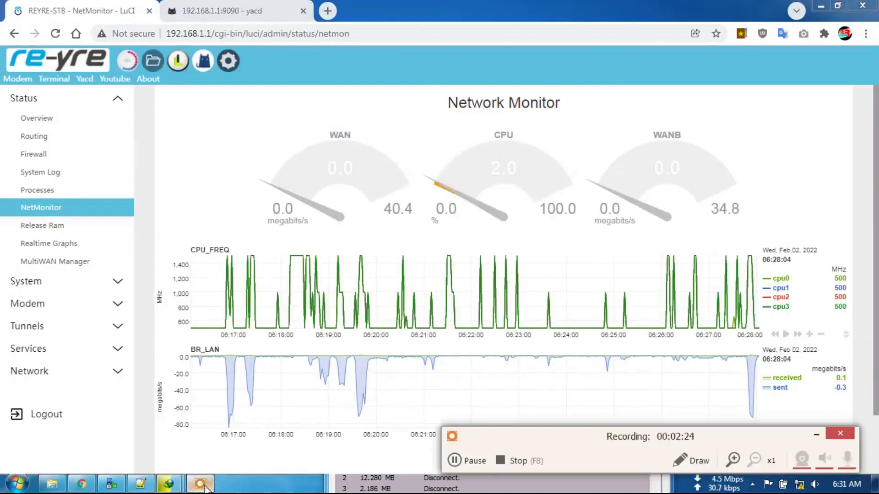
click(815, 435)
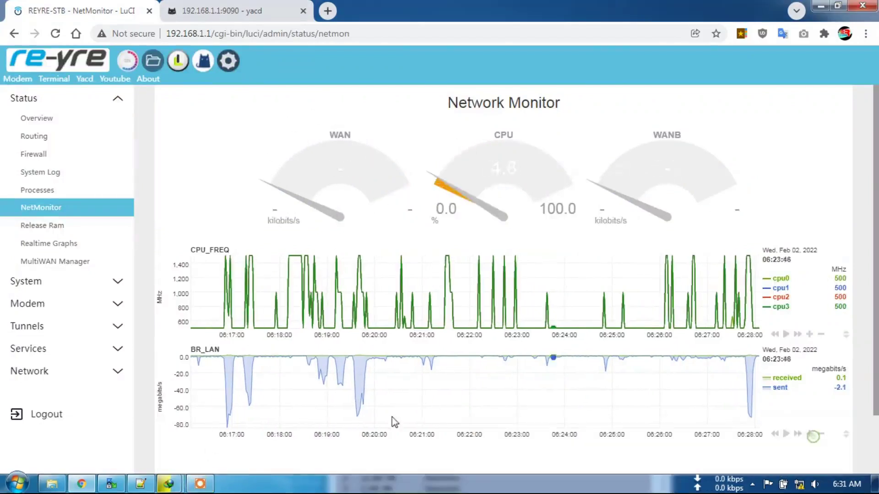
mouse_move(169, 483)
click(254, 433)
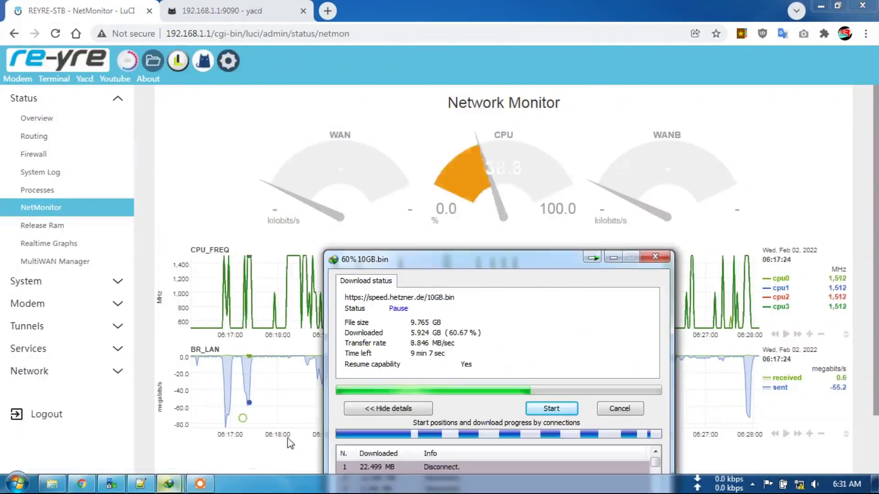
click(552, 409)
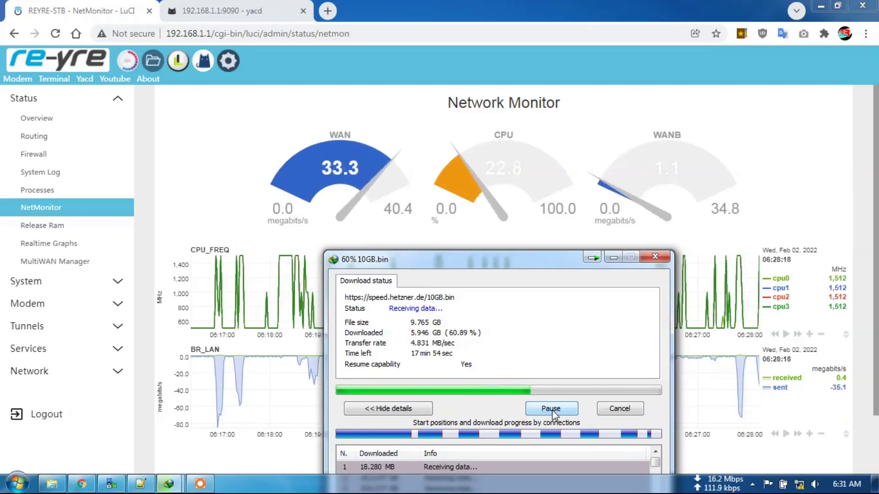
click(552, 410)
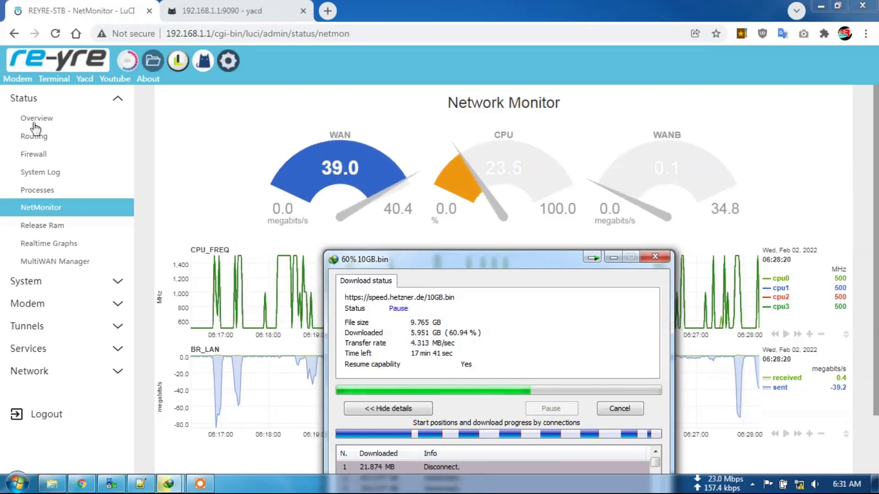
Set the GLOBAL selector to Streaming in the Yacd dashboard and return to the Network Monitor
click(220, 11)
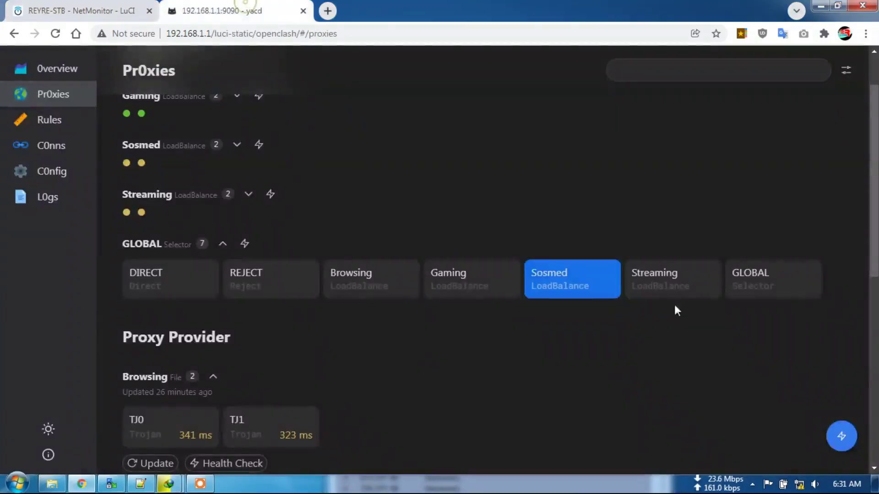
click(664, 278)
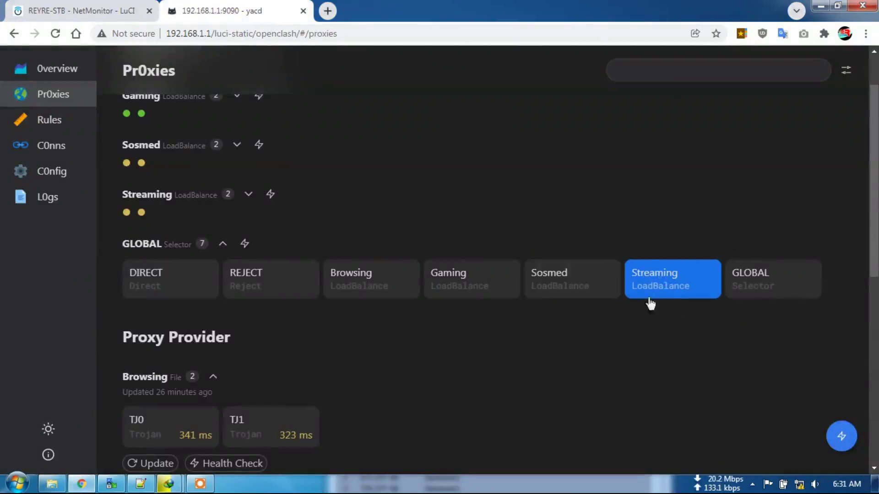
click(88, 11)
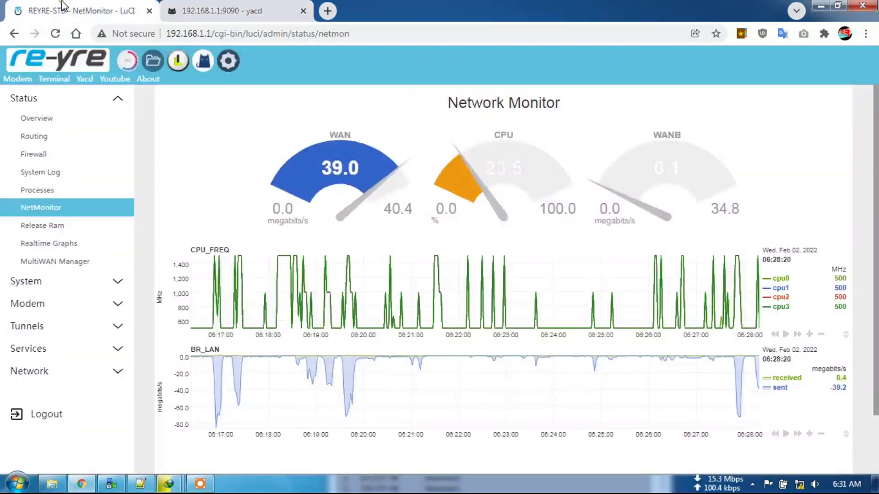
Resume the 10GB.bin download to check the WAN and WANB load under Streaming, pause it, and minimize the download window
mouse_move(167, 485)
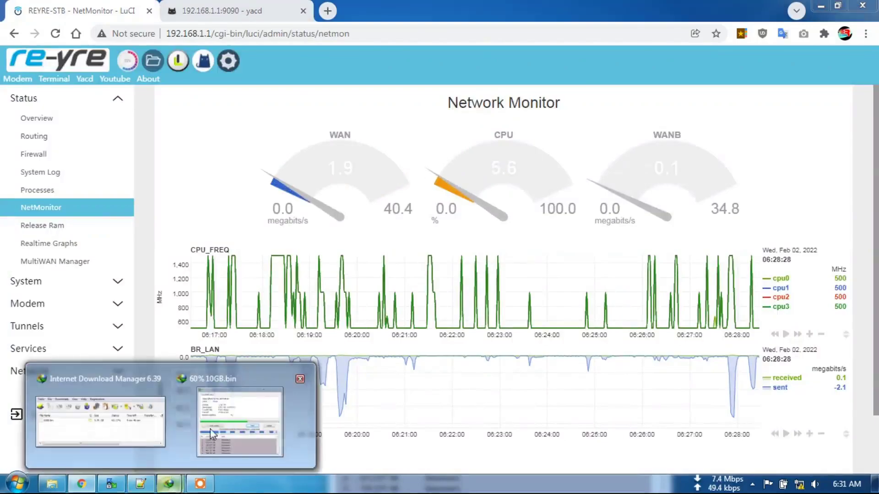
click(208, 389)
click(550, 409)
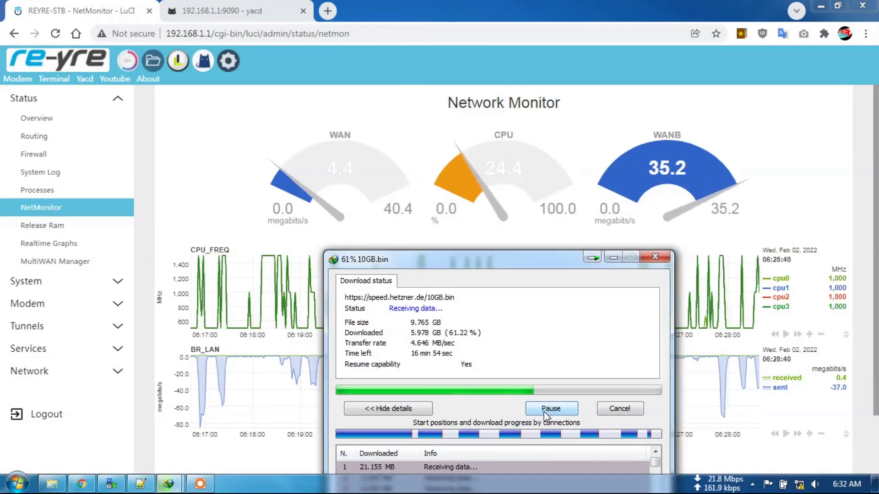
click(544, 409)
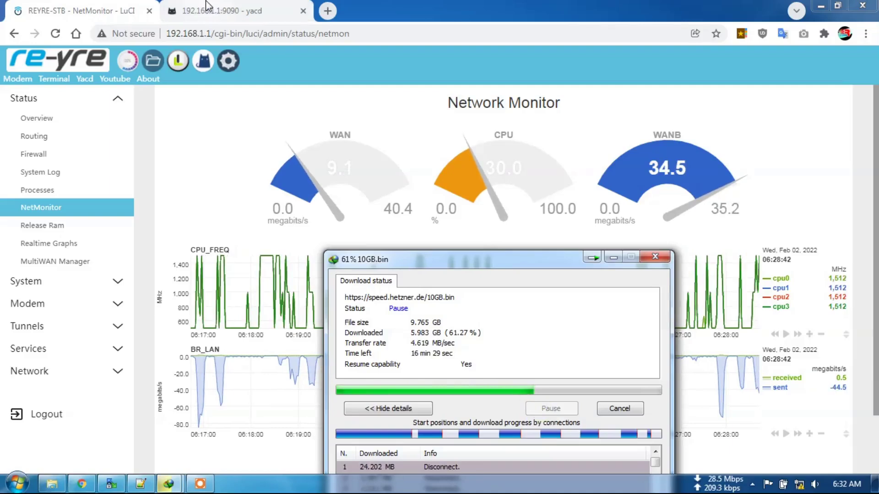
click(613, 259)
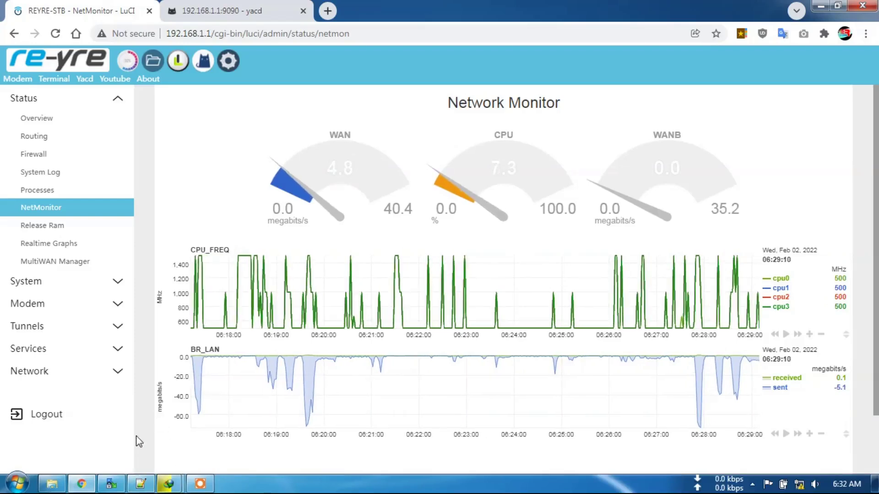
Switch to Notepad++ and compare the interface-name entries in browsing.yaml, sosmed.yaml and streaming.yaml, and return to the browser
click(111, 484)
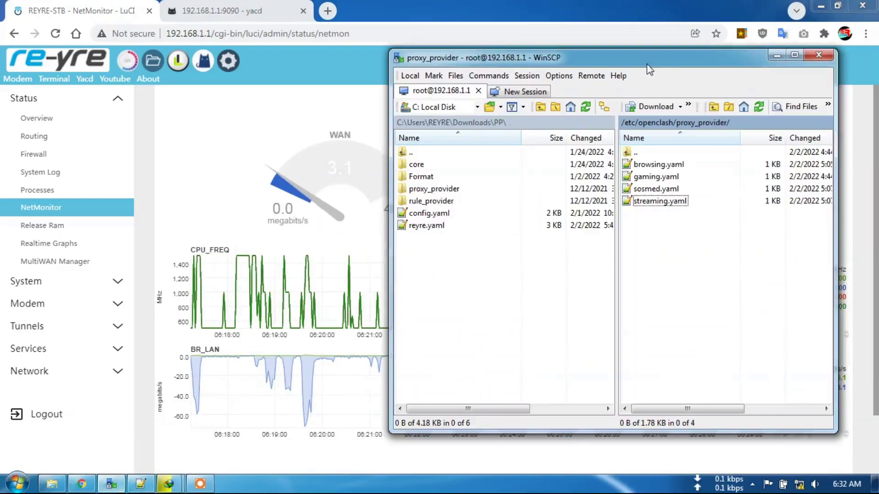
click(777, 58)
click(142, 486)
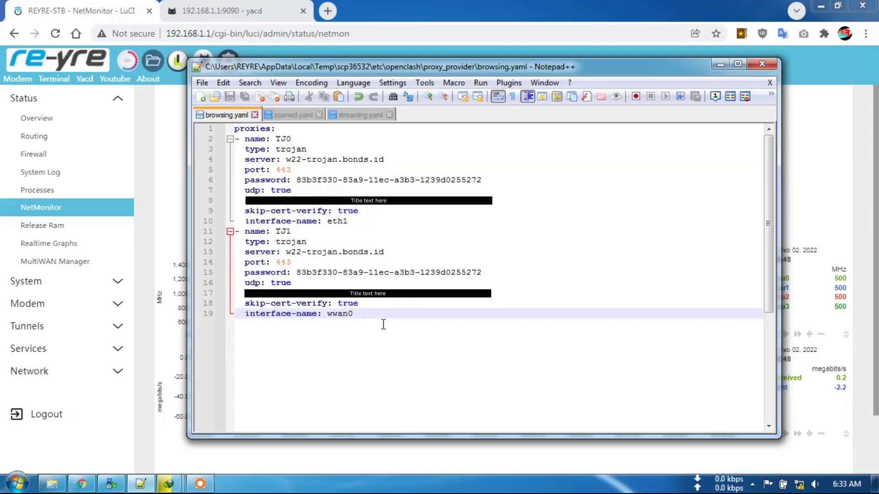
click(286, 117)
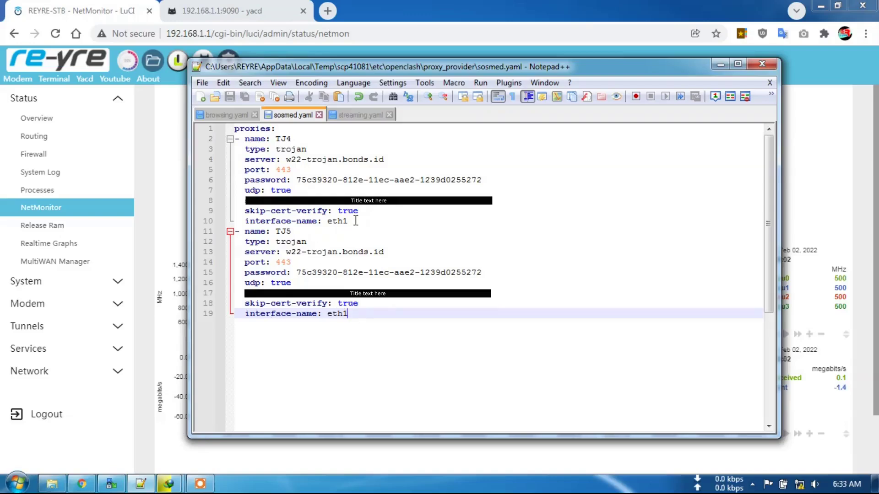
click(365, 115)
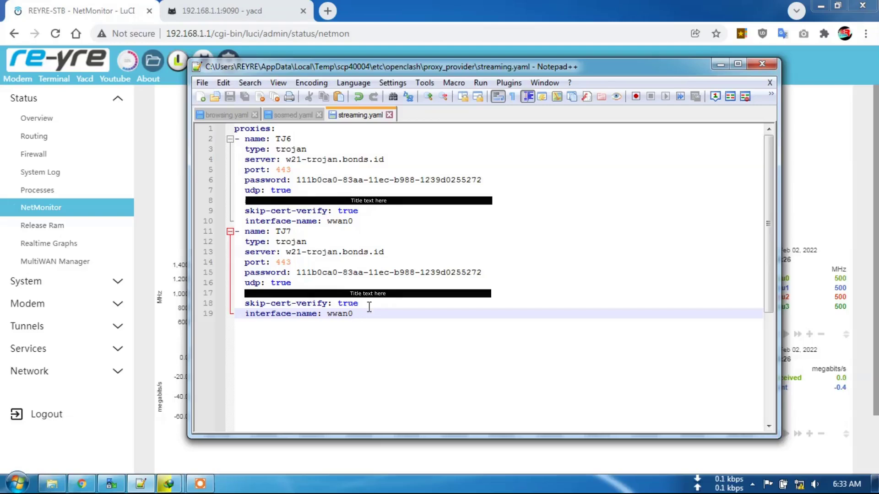
click(156, 224)
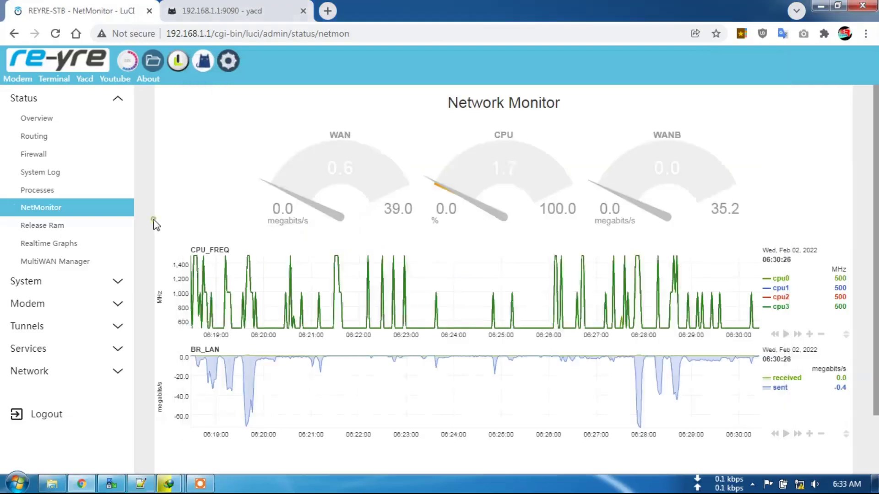
Open OpenClash's Config Manage page and set the upload file type to Backup File
click(203, 62)
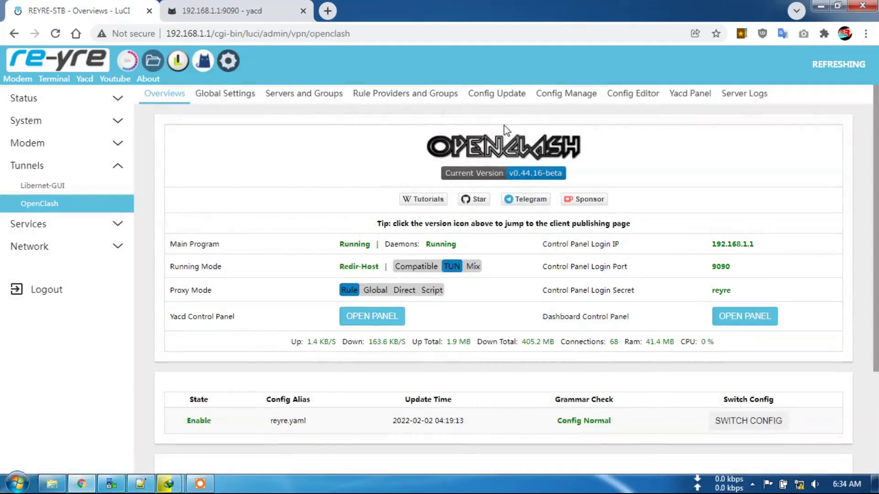
click(579, 97)
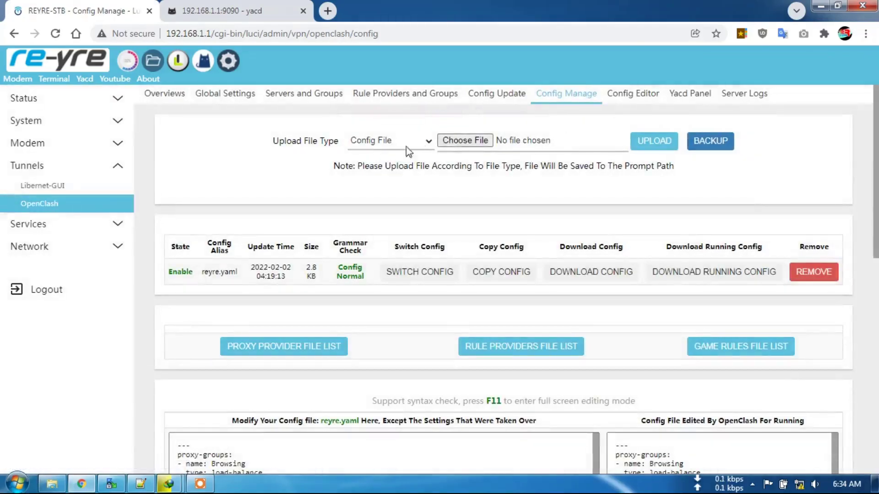
click(420, 140)
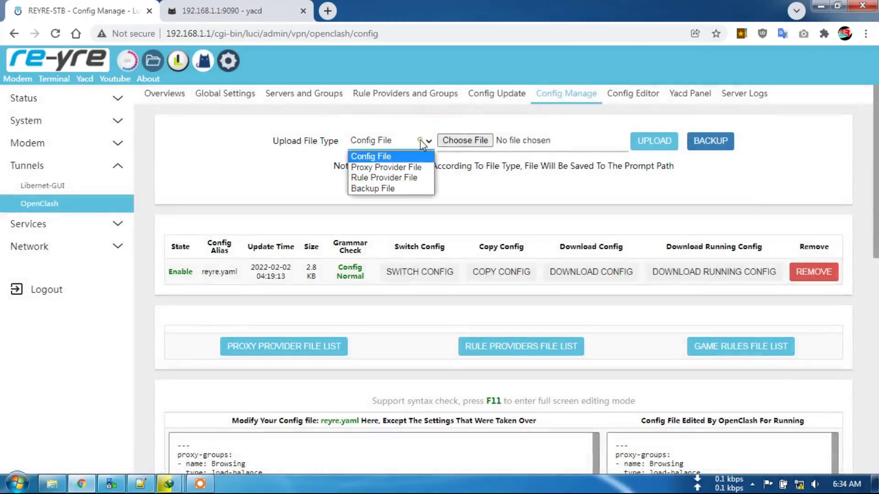
click(395, 189)
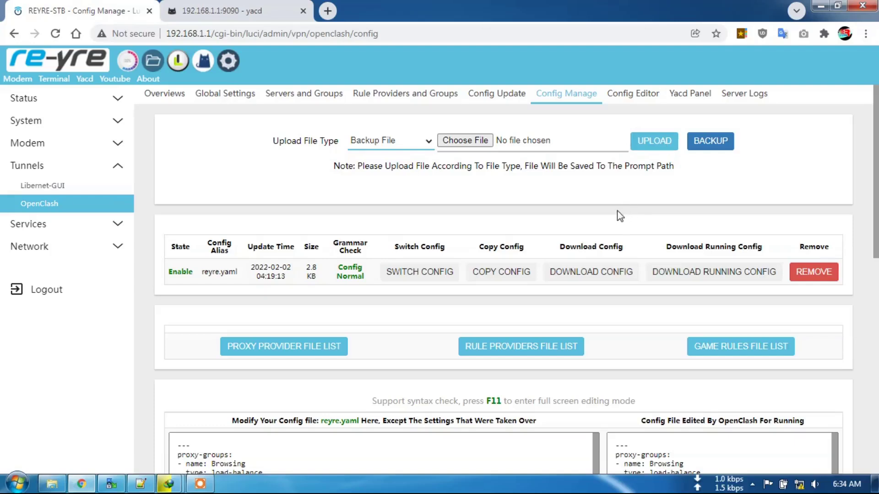
Open OpenClash's Global Settings and review the operation mode options and the custom DNS server list
click(224, 97)
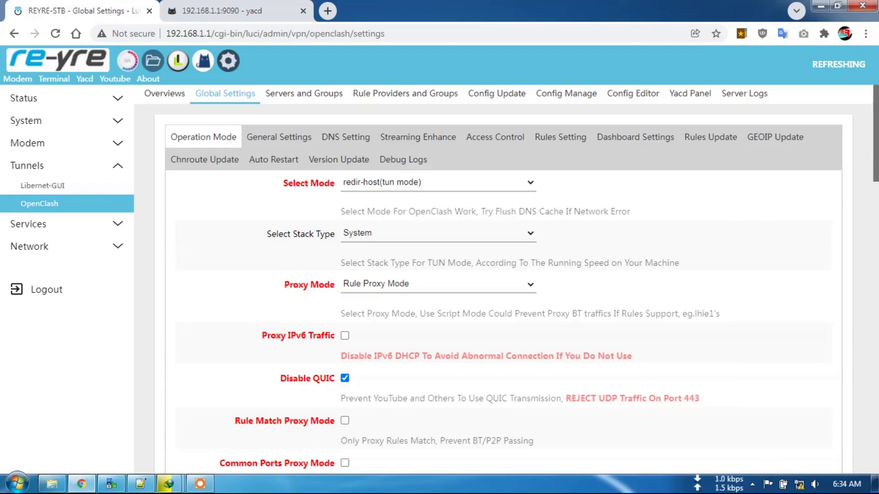
scroll(505, 280, down, 5)
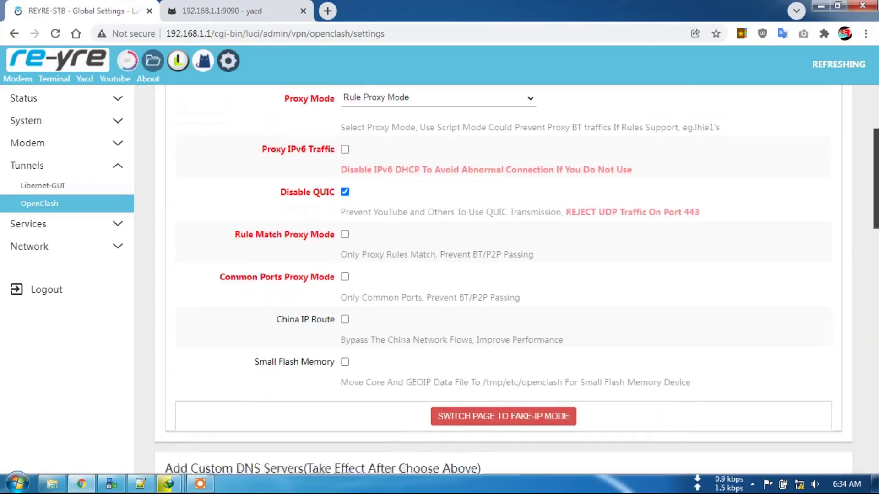
scroll(505, 280, down, 6)
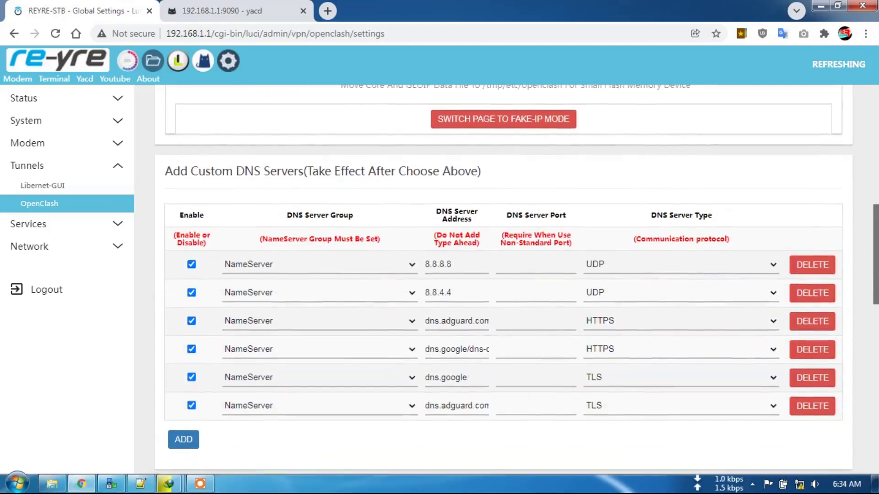
scroll(505, 280, down, 2)
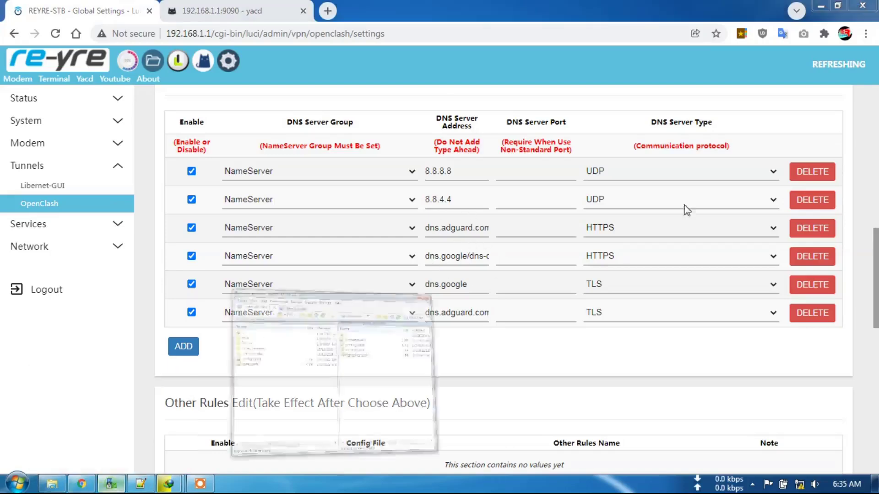
Switch to WinSCP, open reyre.yaml from /etc/openclash, examine its dns nameserver entries including the AdGuard DNS-over-HTTPS address, and close the file
click(112, 484)
click(713, 108)
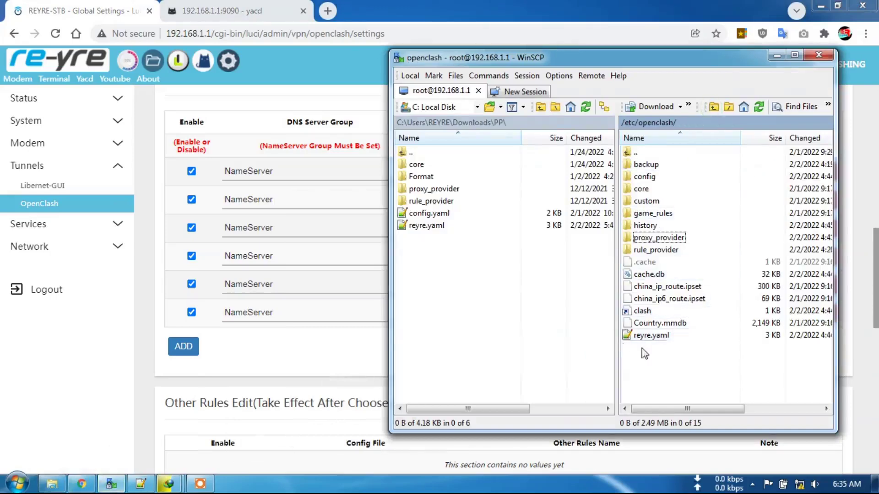
click(651, 338)
double_click(650, 336)
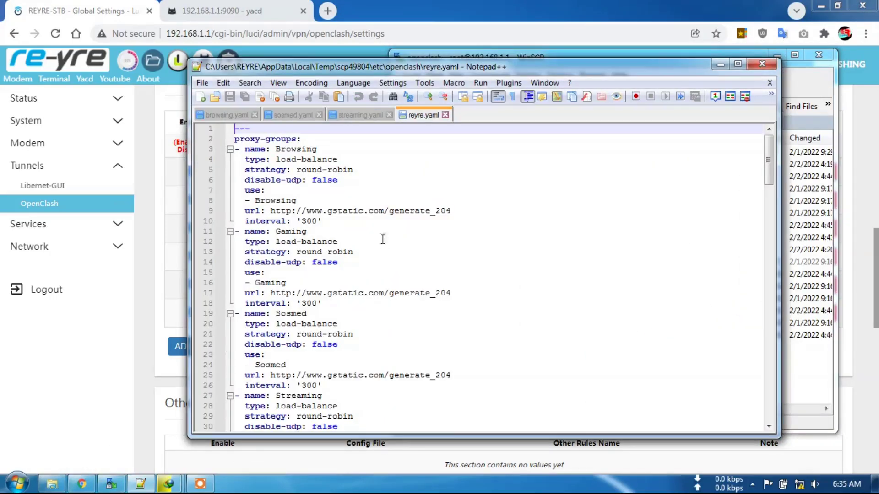
scroll(385, 243, down, 12)
scroll(424, 235, down, 11)
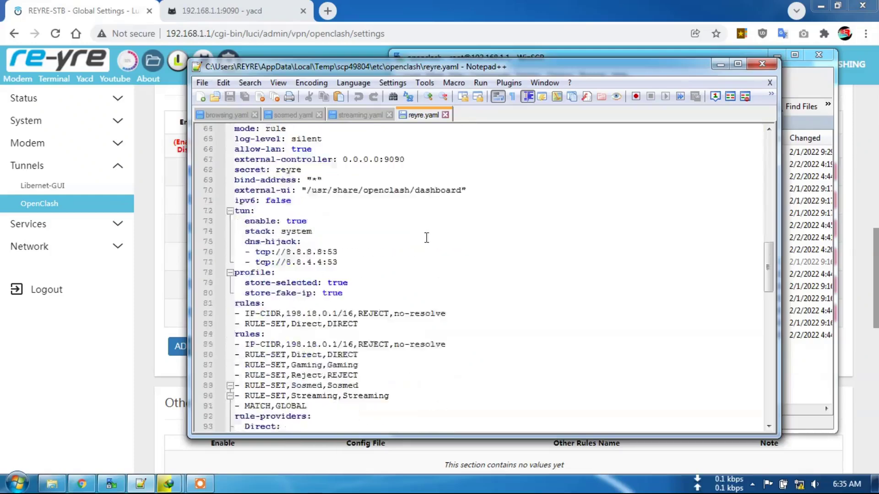
scroll(426, 237, up, 4)
scroll(426, 237, up, 8)
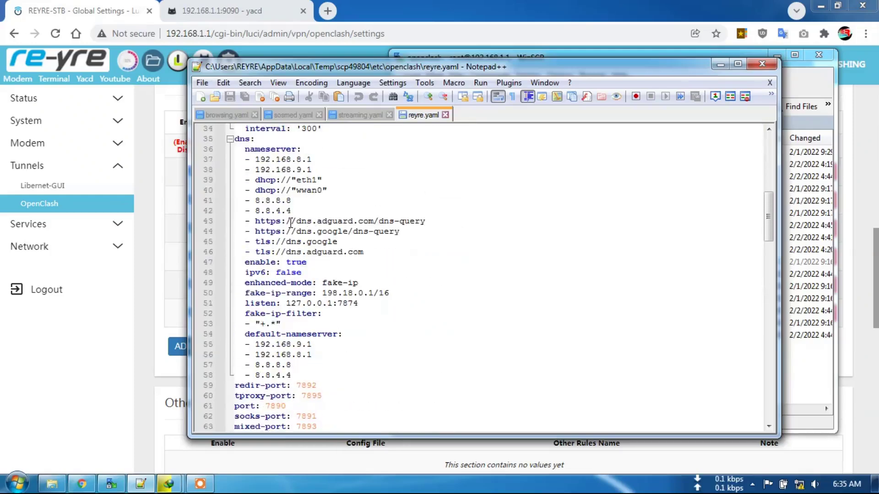
drag(297, 221, 426, 219)
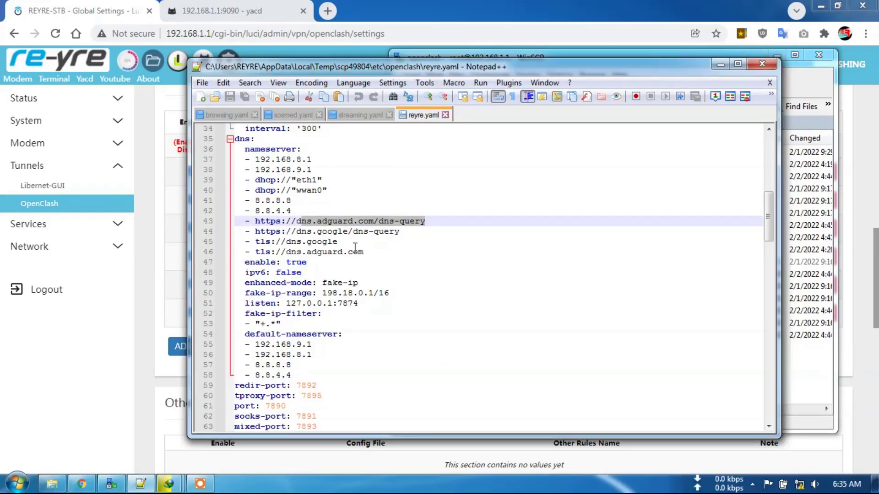
click(445, 115)
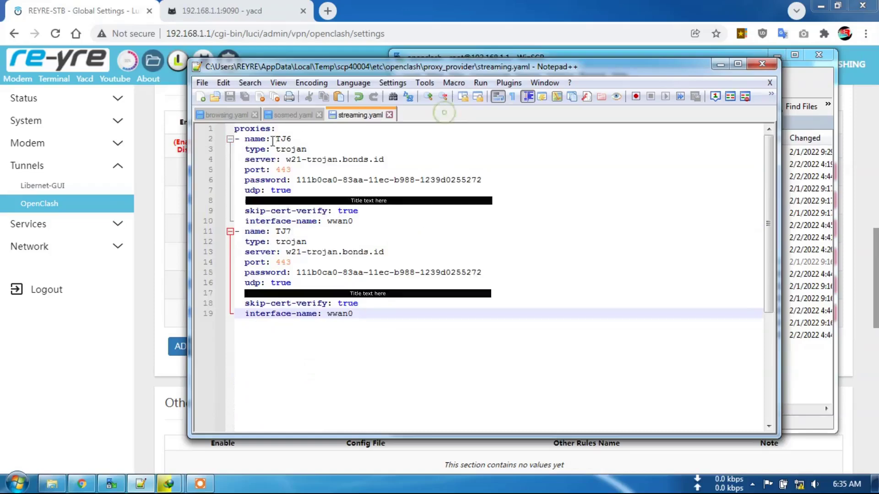
Return to OpenClash's Global Settings and review the remaining sections down to the commit and apply options, ending back at the operation mode
click(143, 215)
scroll(812, 383, down, 8)
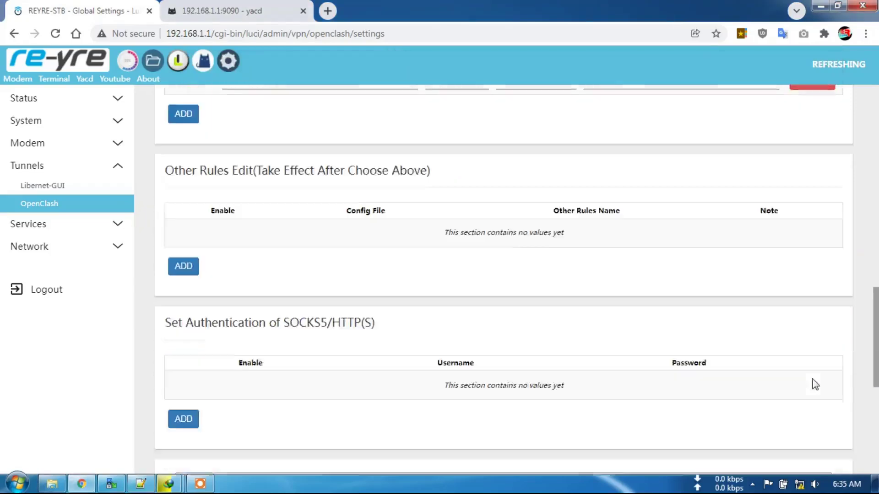
scroll(847, 387, down, 5)
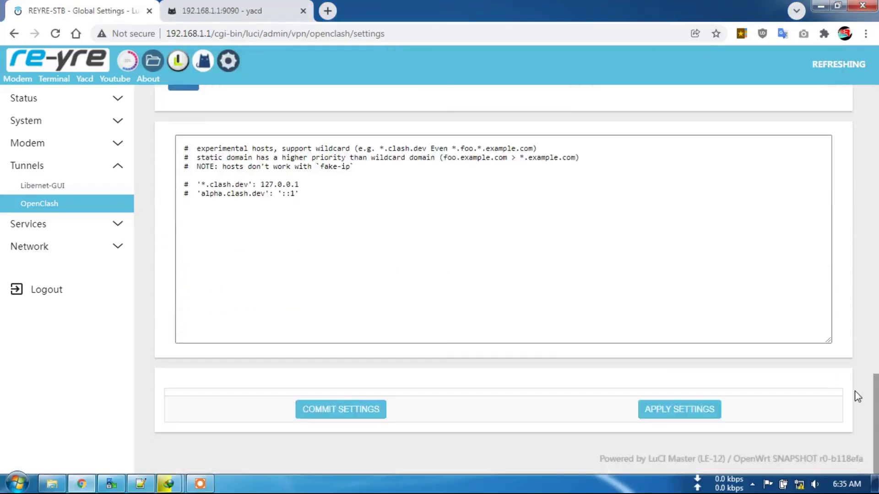
scroll(858, 397, up, 7)
scroll(860, 383, up, 7)
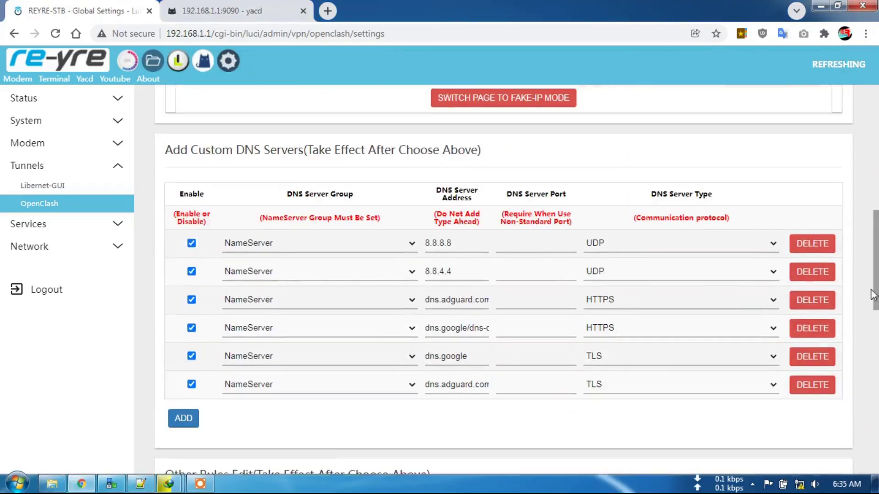
drag(876, 277, 876, 197)
scroll(362, 138, up, 4)
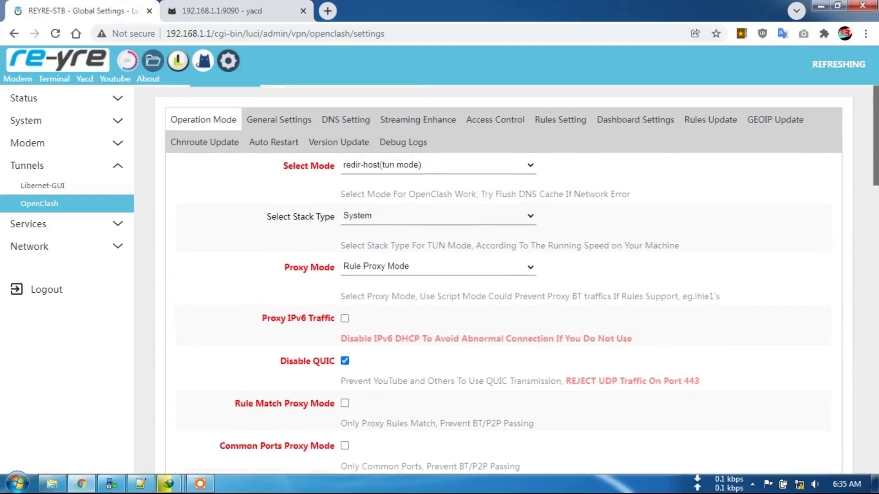
Review OpenClash's General Settings, including the network interface, log and port options, and the lists below them
click(276, 123)
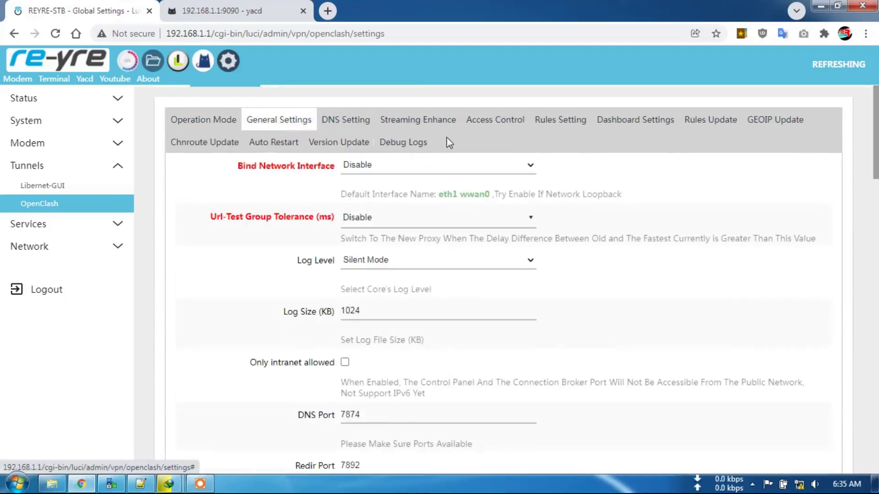
scroll(503, 274, down, 8)
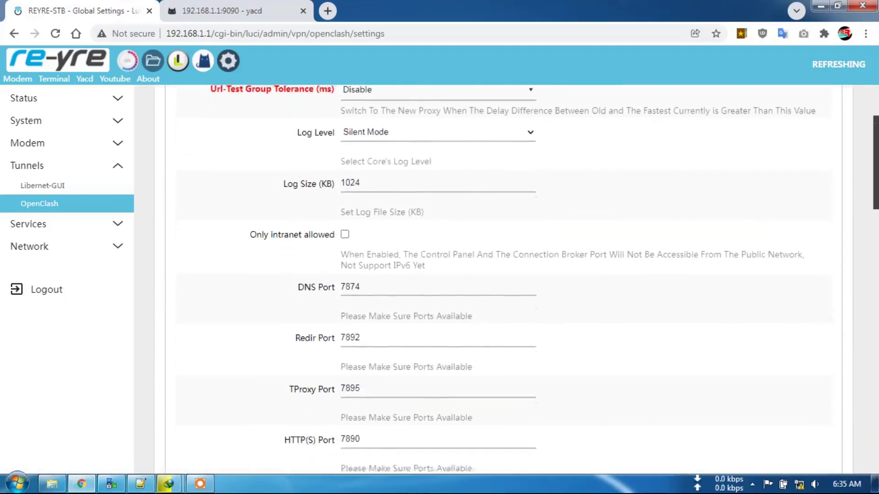
scroll(503, 275, down, 12)
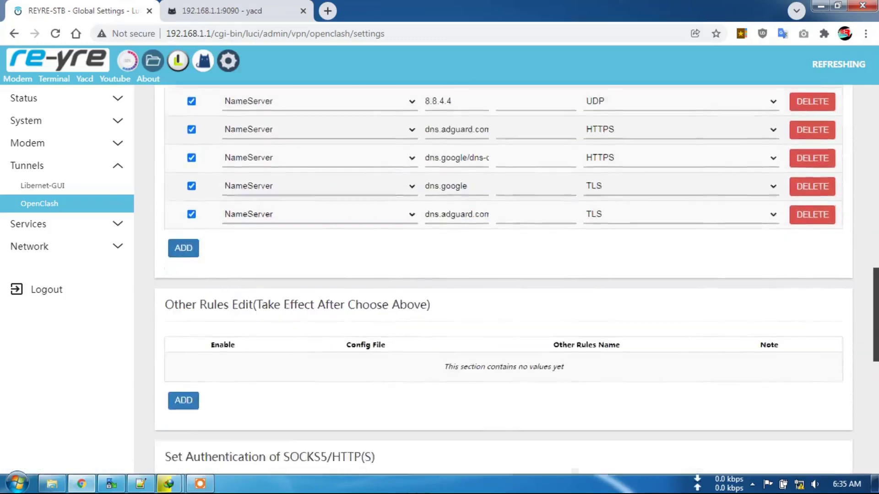
scroll(333, 137, up, 20)
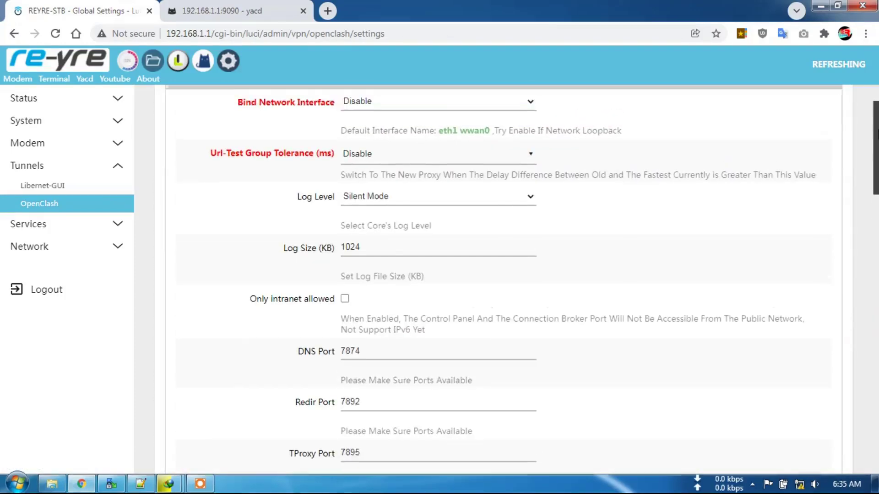
Examine the DNS Setting options and the custom DNS server list below them in OpenClash's Global Settings
click(333, 137)
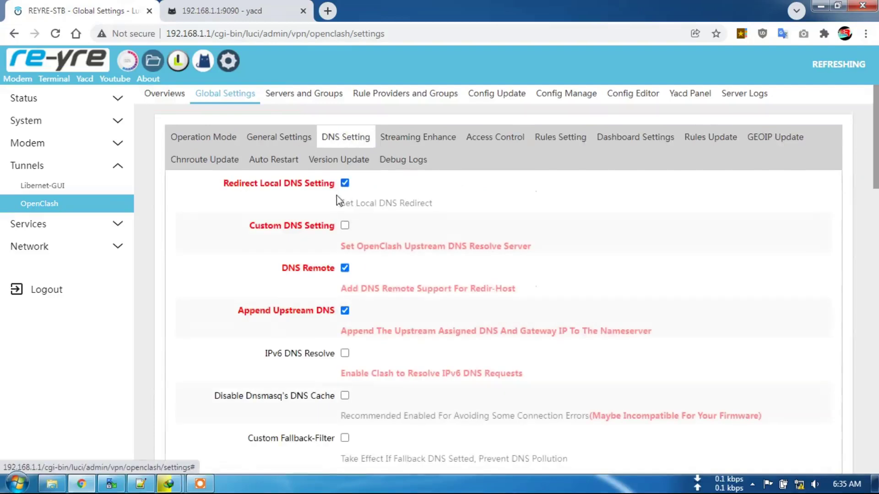
scroll(503, 275, down, 2)
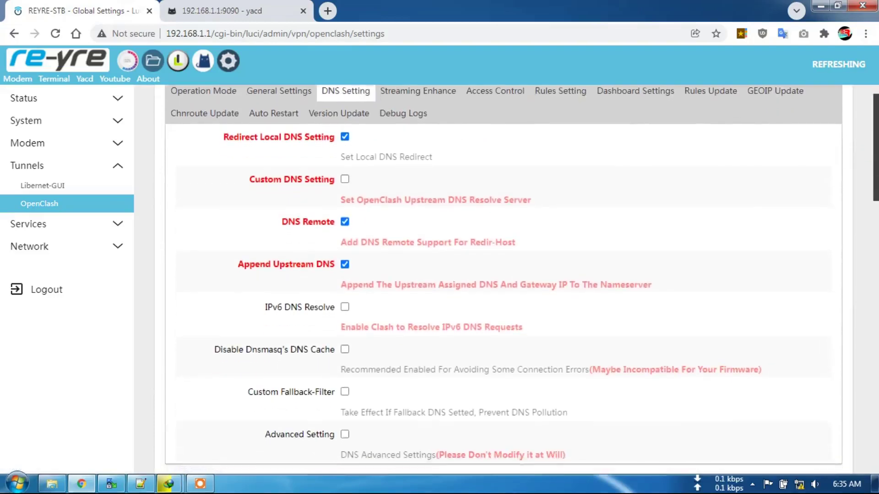
scroll(503, 274, down, 12)
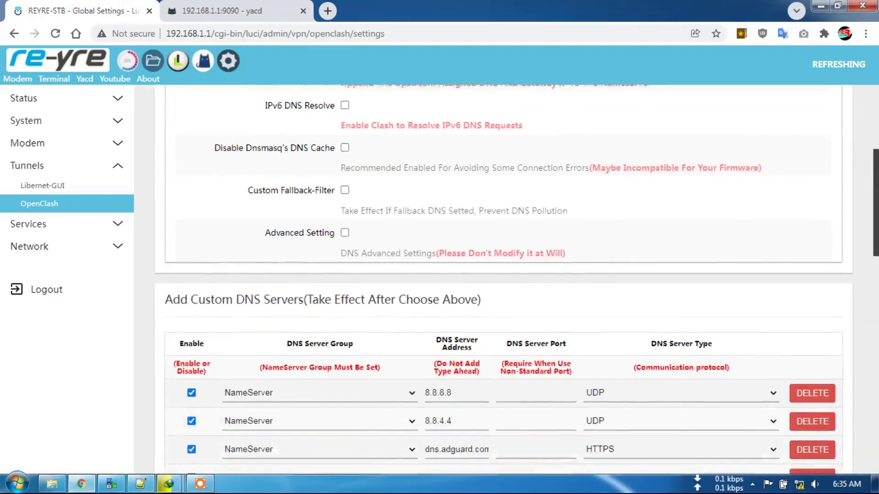
scroll(503, 275, down, 3)
scroll(504, 274, up, 15)
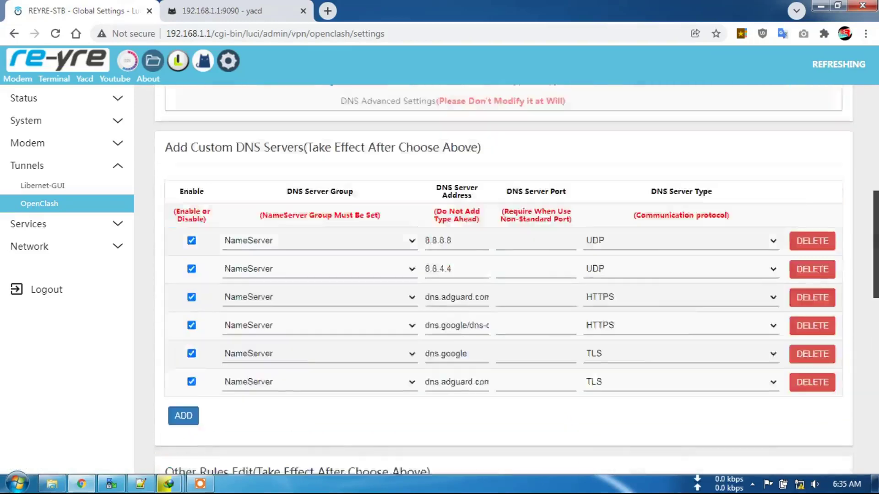
scroll(503, 275, down, 1)
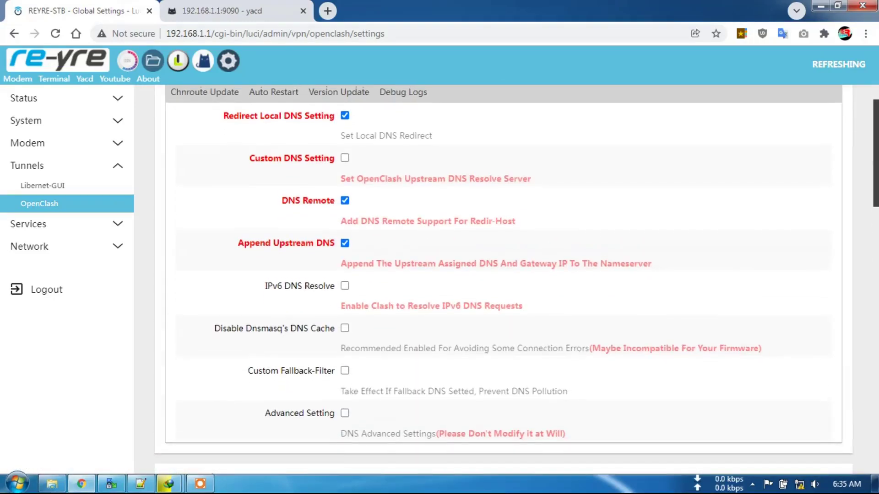
scroll(875, 156, up, 2)
Look over the General Settings again and return to the Operation Mode options to review them
click(268, 137)
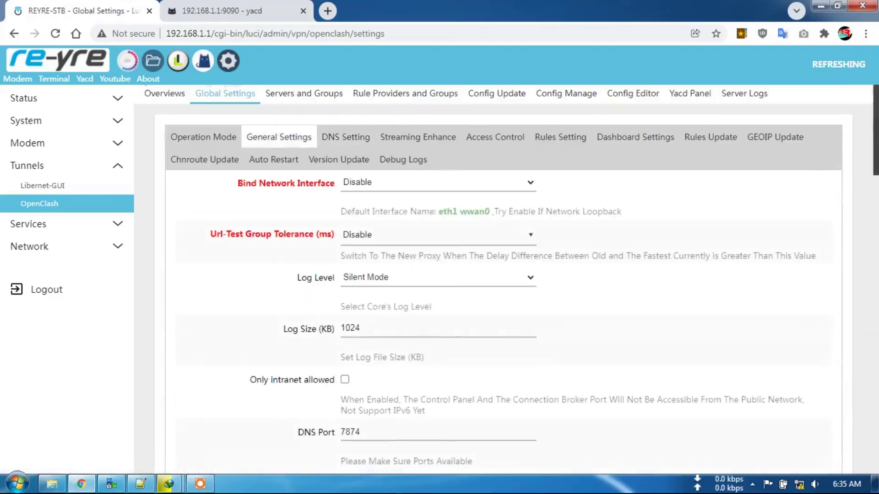
scroll(662, 182, down, 2)
scroll(264, 153, up, 2)
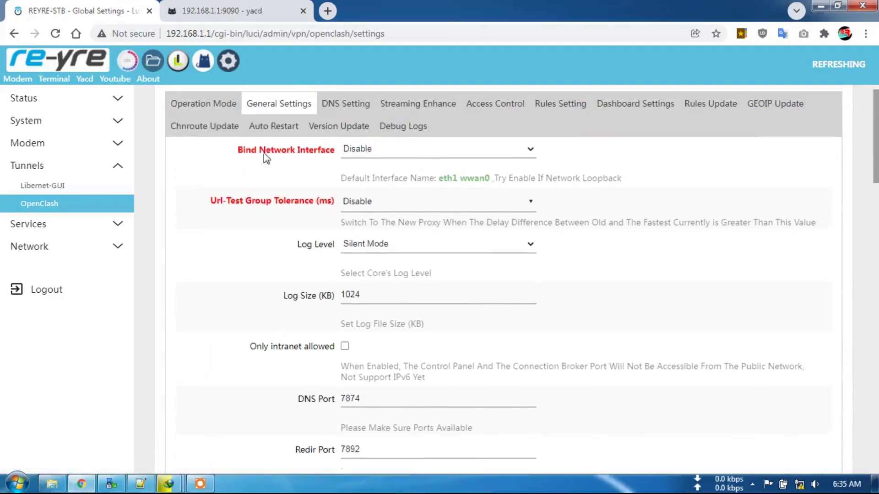
click(204, 138)
scroll(204, 137, down, 1)
scroll(850, 144, down, 10)
scroll(850, 144, up, 10)
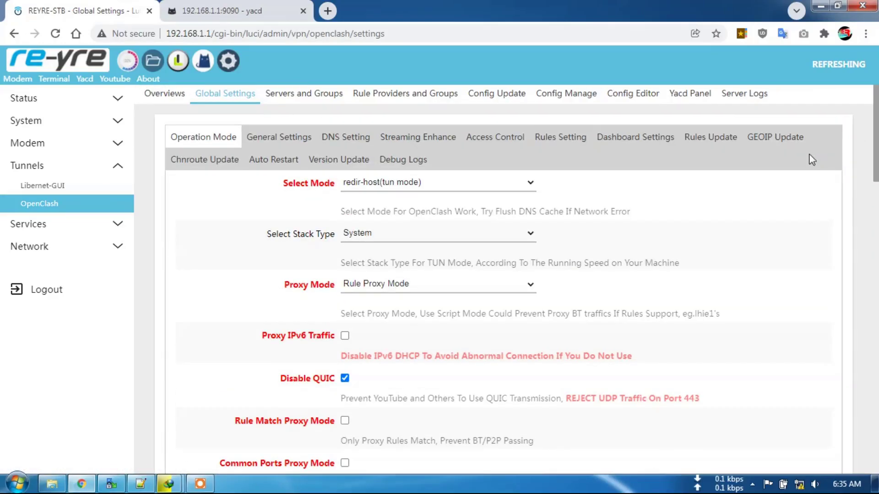
Open the Dashboard Settings and highlight the value of the Dashboard Secret field
click(628, 141)
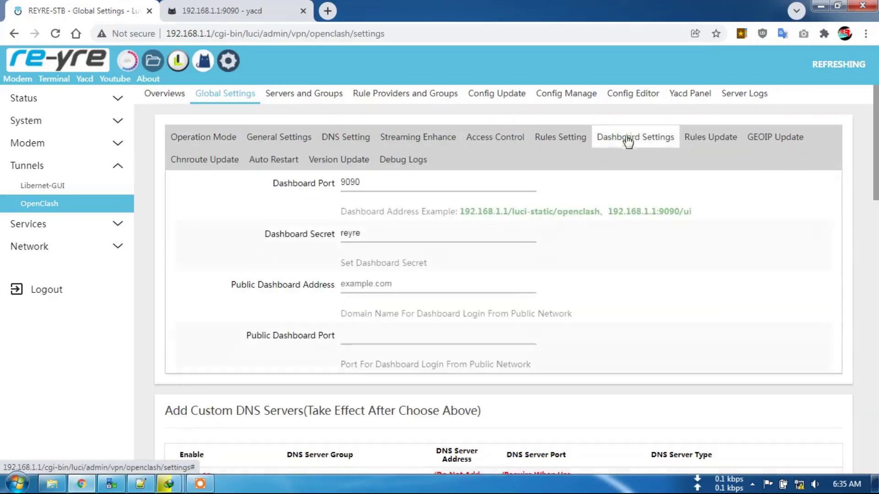
double_click(356, 231)
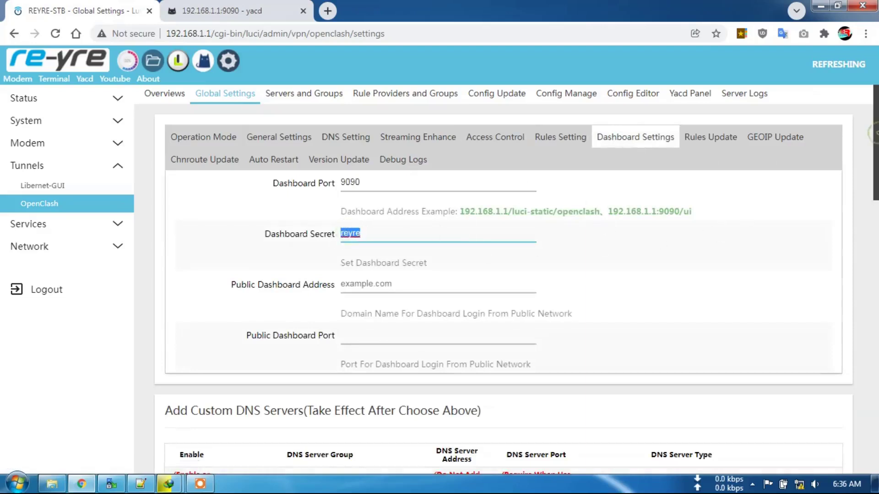
Review OpenClash's Rule Providers and Groups page and open the Config Manage page
click(418, 103)
scroll(810, 129, down, 5)
scroll(810, 129, up, 5)
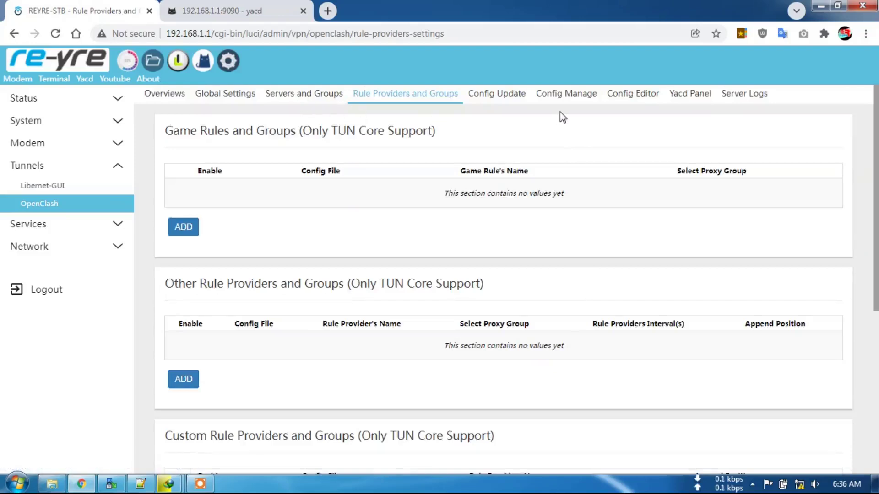
click(565, 95)
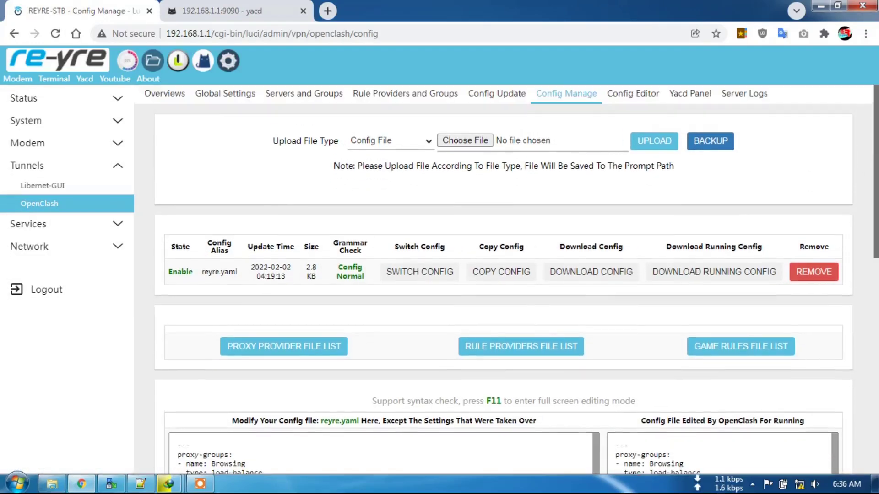
Read the configuration into OpenClash's Servers and Groups page and return to the Overviews page
click(302, 97)
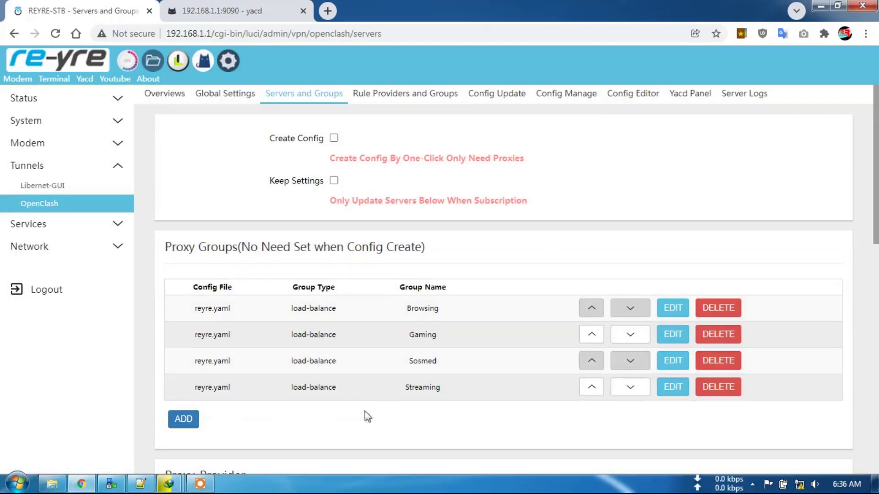
drag(875, 183, 875, 392)
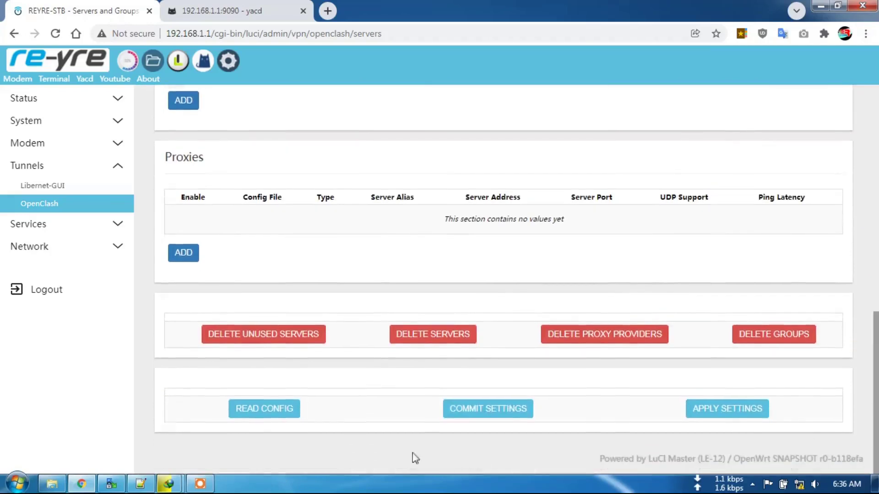
click(264, 412)
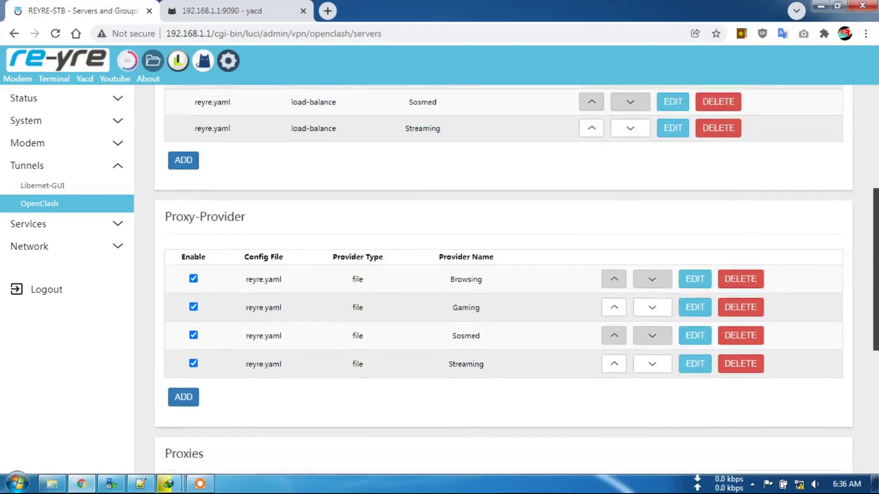
scroll(247, 236, up, 6)
click(172, 97)
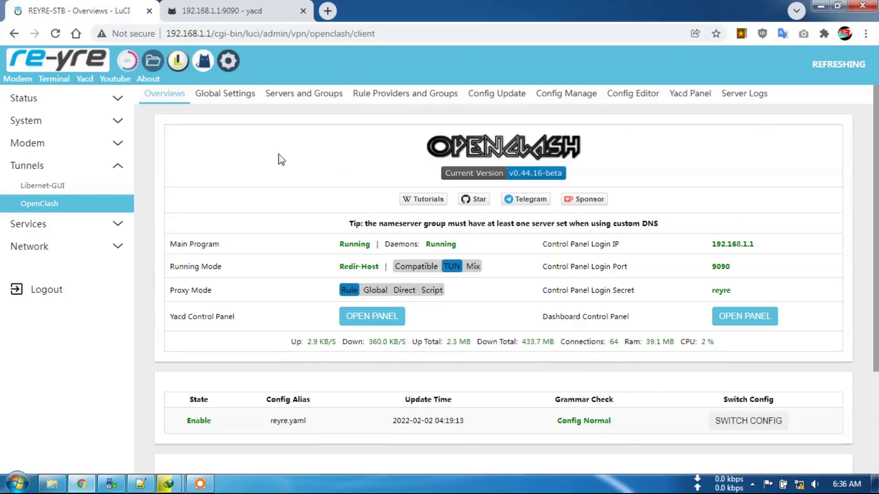
Review the proxy groups, proxy providers and proxies listed for reyre.yaml on the Servers and Groups page
click(296, 96)
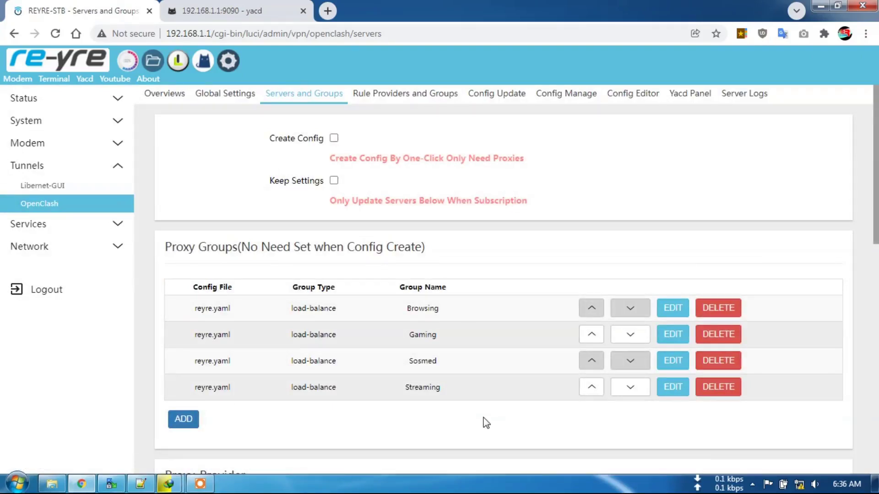
scroll(486, 411, down, 4)
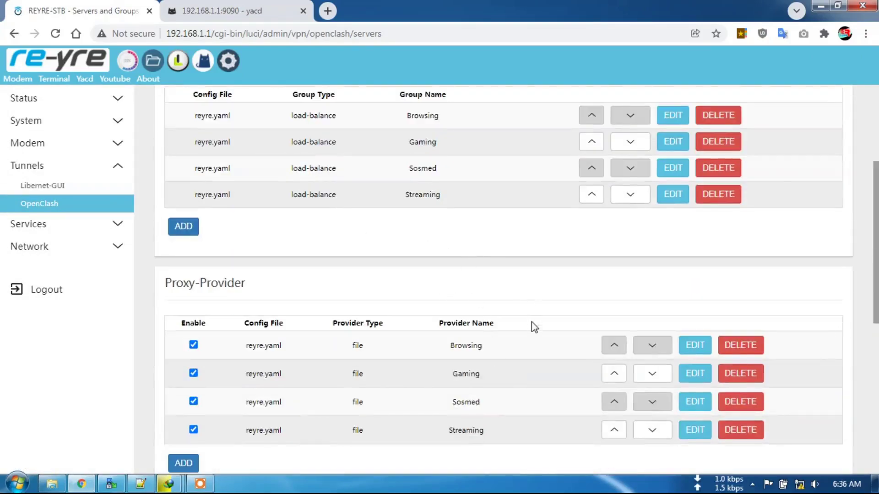
scroll(500, 280, up, 1)
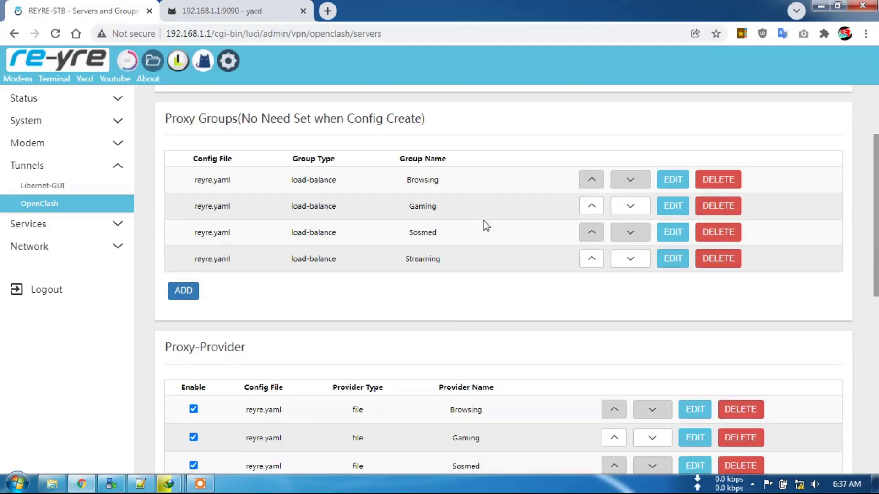
scroll(485, 225, down, 5)
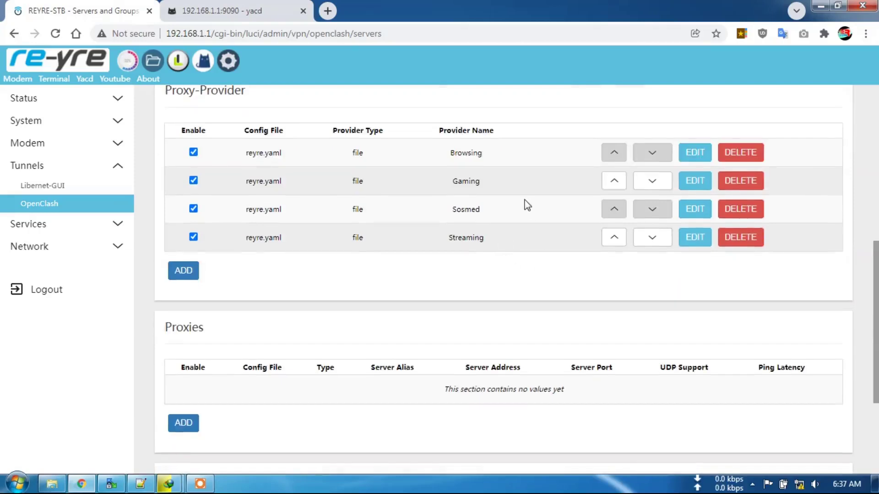
scroll(528, 291, up, 1)
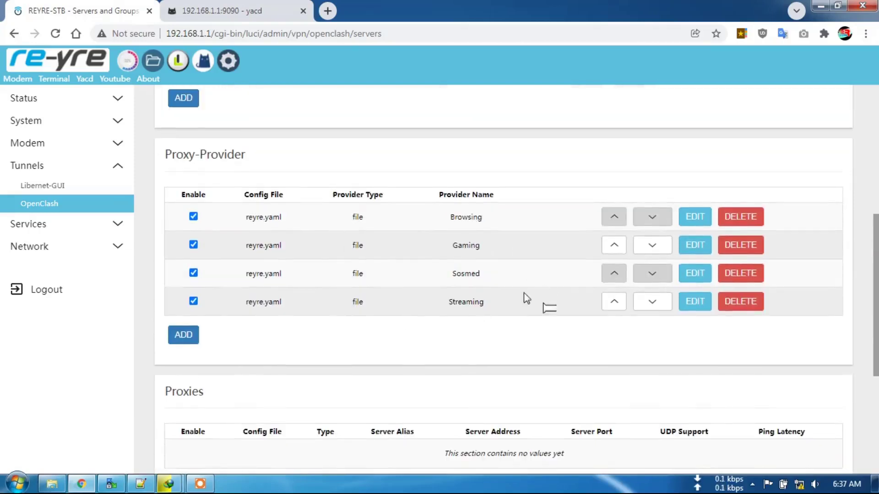
scroll(555, 271, down, 4)
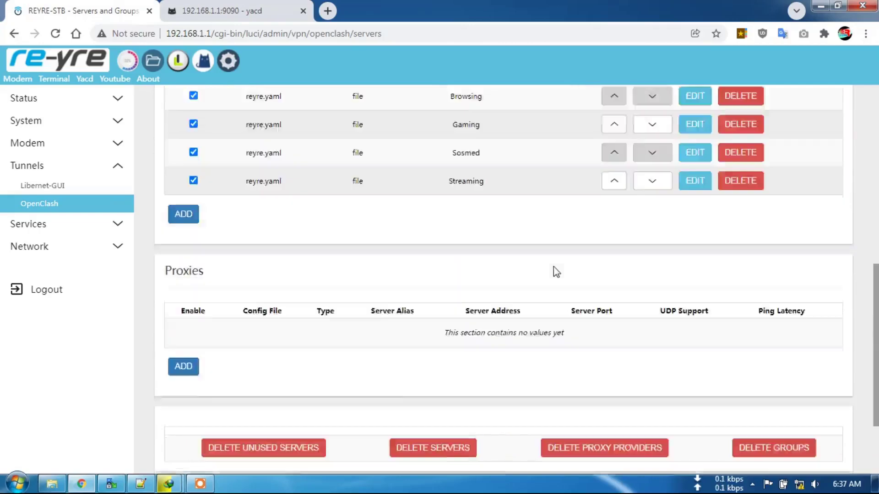
scroll(565, 362, up, 7)
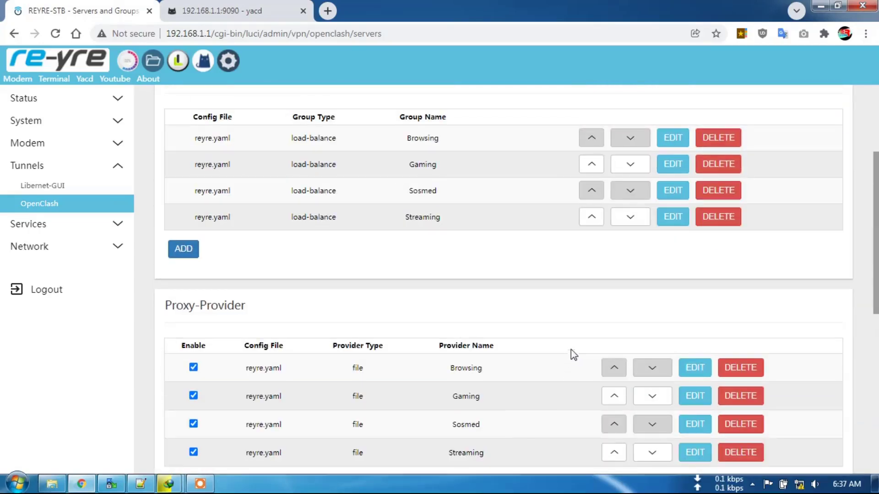
Open the Browsing proxy provider's settings for examination and return to Servers and Groups to look over its lists
scroll(593, 345, down, 2)
click(695, 245)
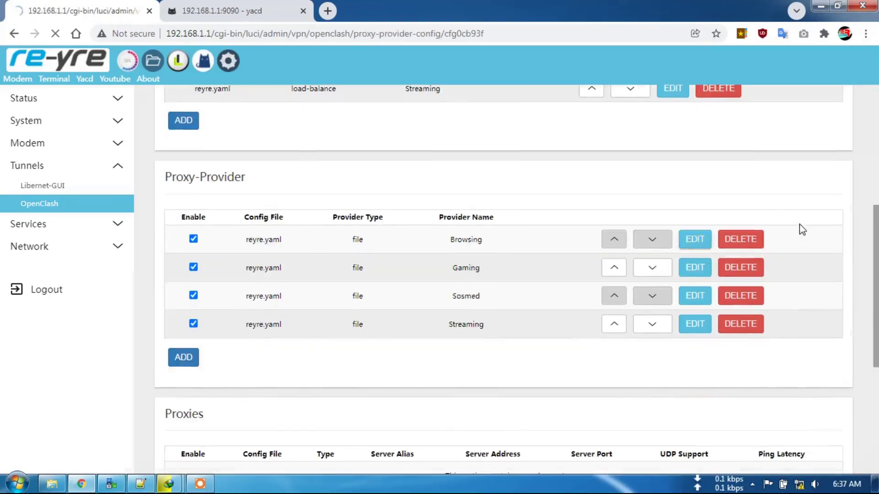
scroll(801, 234, down, 3)
scroll(661, 284, up, 2)
scroll(662, 285, down, 2)
click(698, 410)
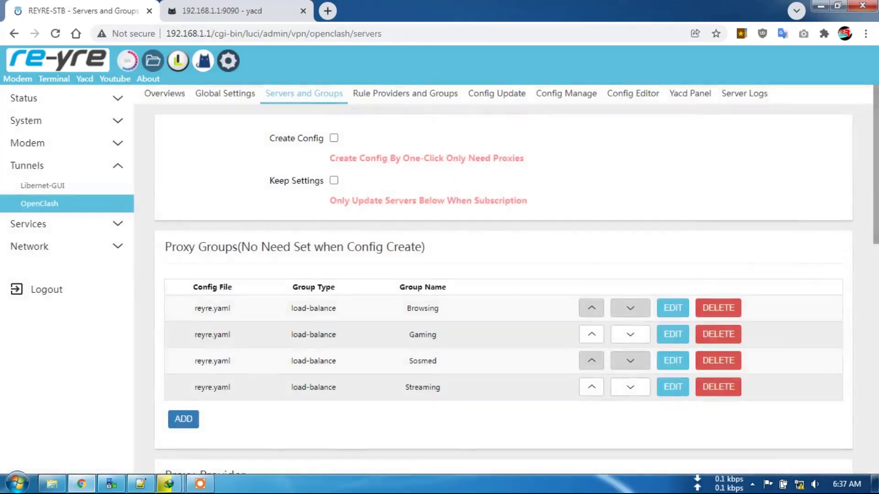
scroll(875, 265, down, 2)
scroll(503, 280, down, 5)
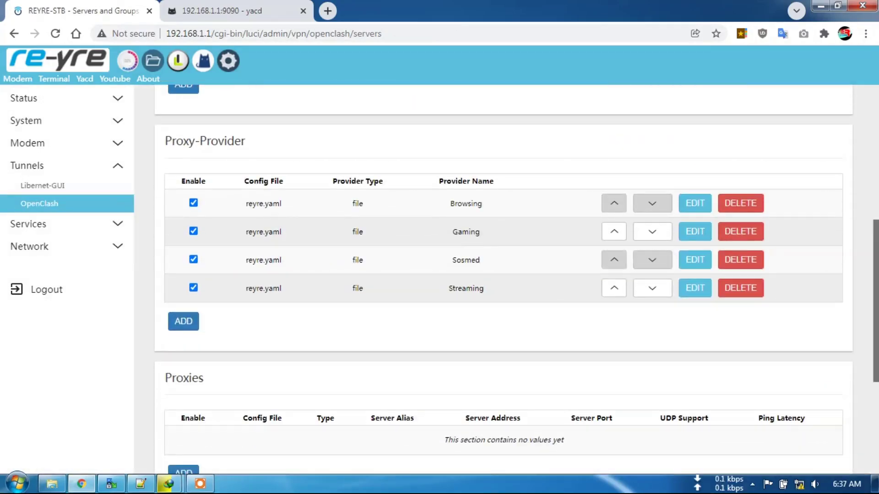
scroll(866, 217, up, 6)
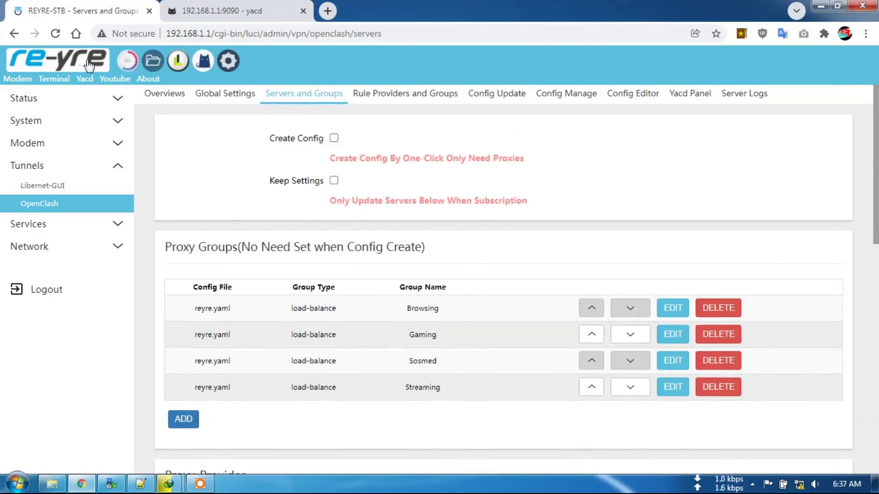
View the router's status overview and OpenClash's Overviews page, ending on the Servers and Groups page
click(62, 65)
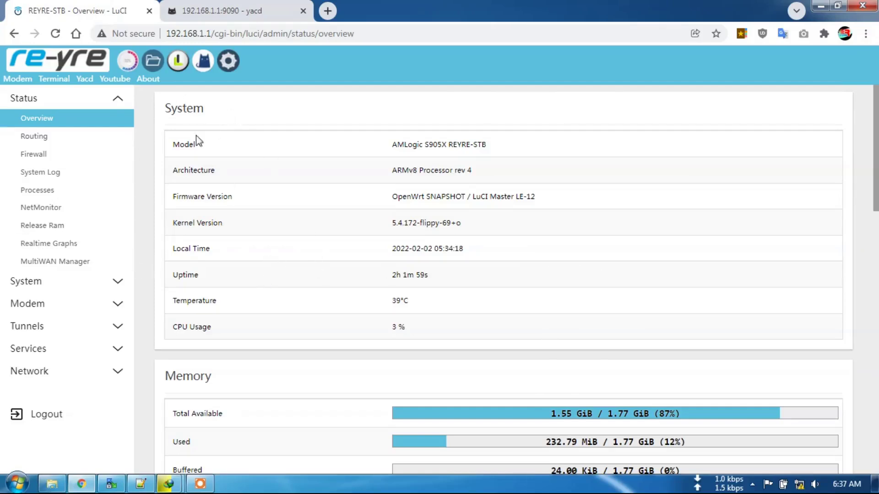
click(203, 60)
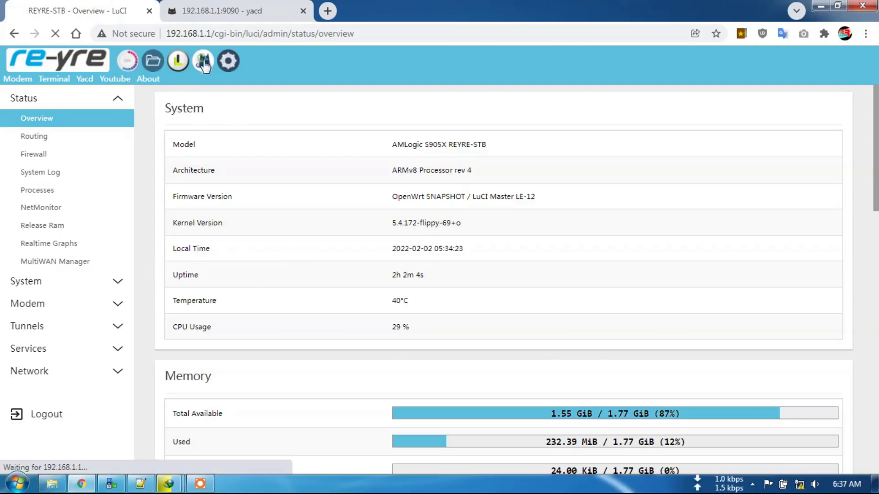
scroll(660, 272, down, 3)
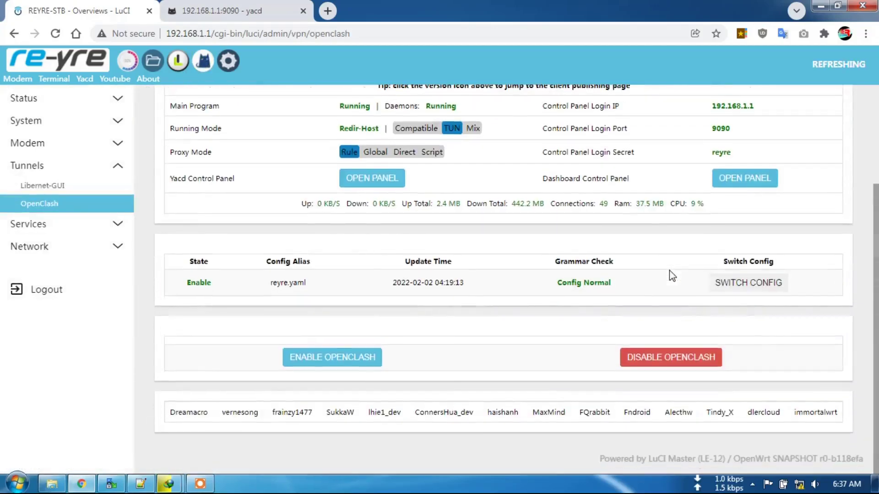
scroll(314, 117, up, 3)
click(314, 93)
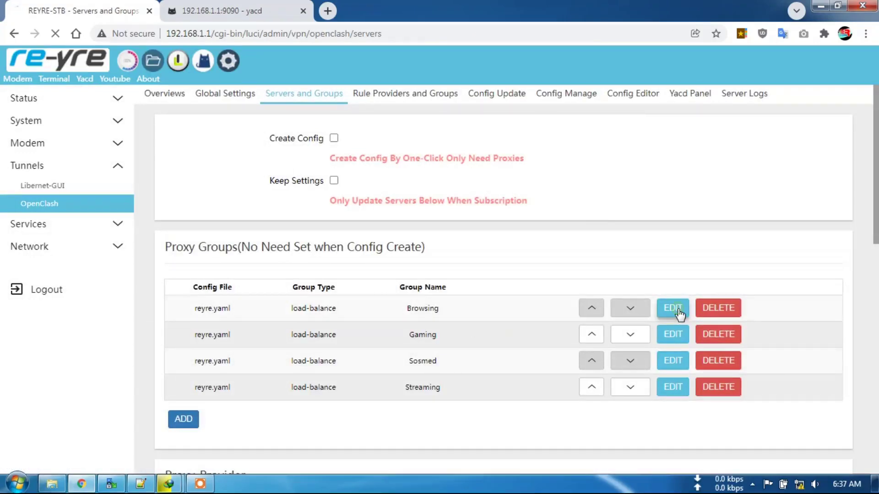
Open the Browsing proxy group's settings to examine its interface-name field, and return to Servers and Groups without committing changes
click(672, 308)
scroll(784, 259, down, 3)
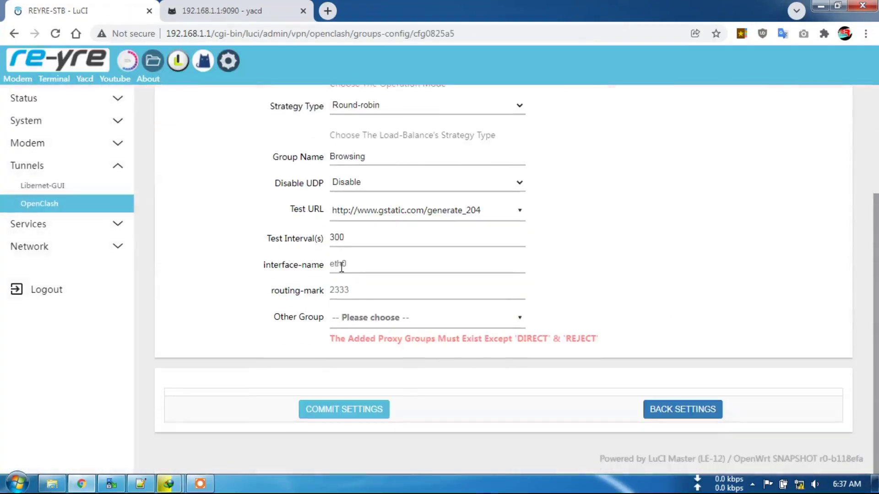
click(356, 260)
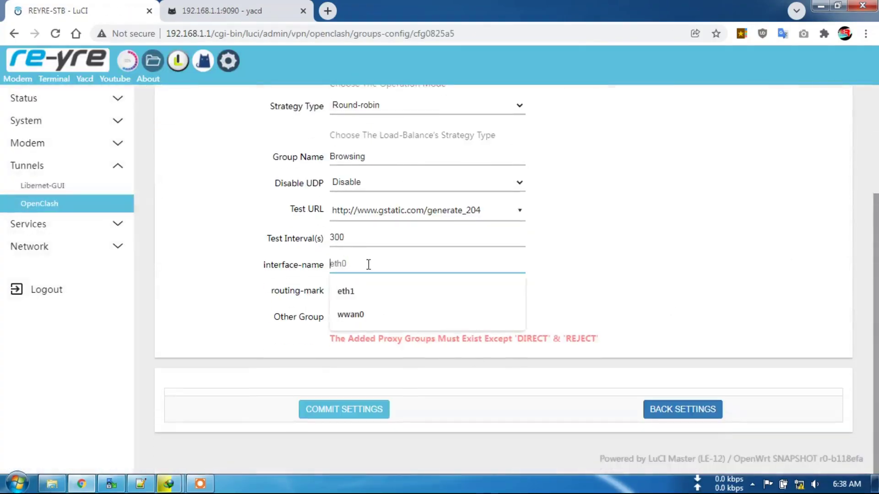
click(582, 258)
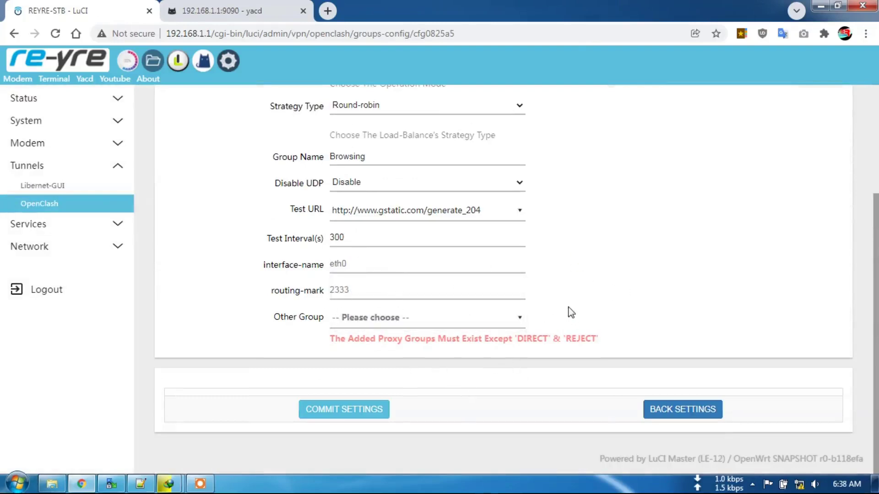
click(675, 417)
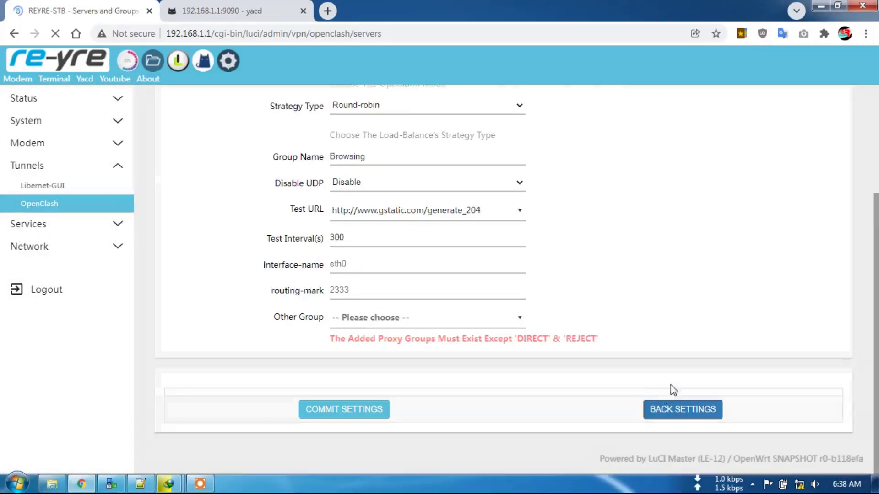
Look over the Proxies, Proxy-Provider and Proxy Groups sections on the Servers and Groups page, and open the router's status overview
scroll(694, 263, down, 3)
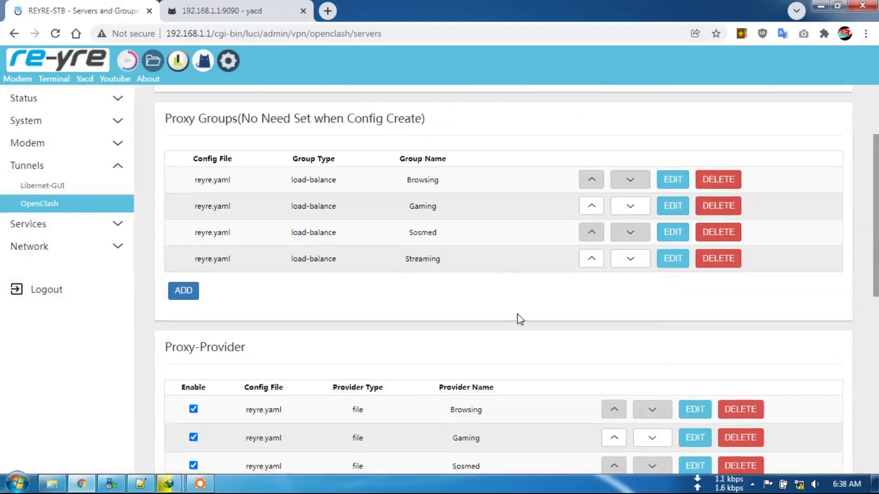
scroll(518, 315, down, 8)
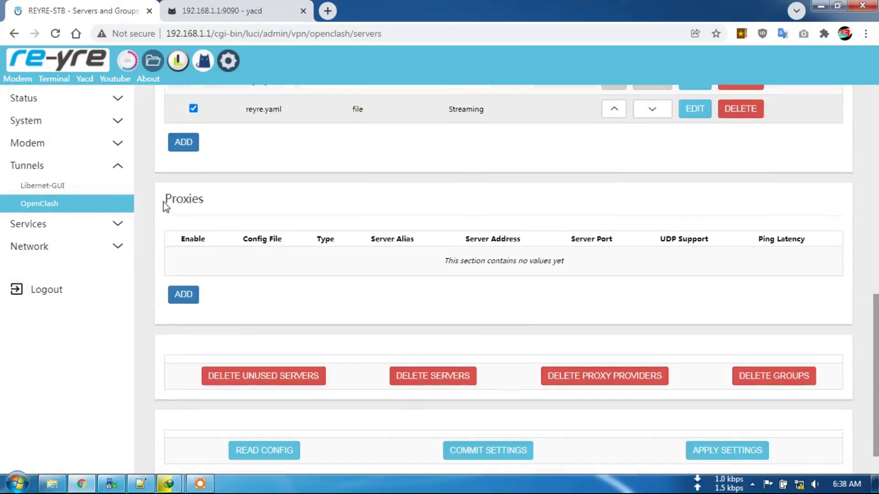
drag(165, 207, 221, 204)
scroll(505, 254, up, 4)
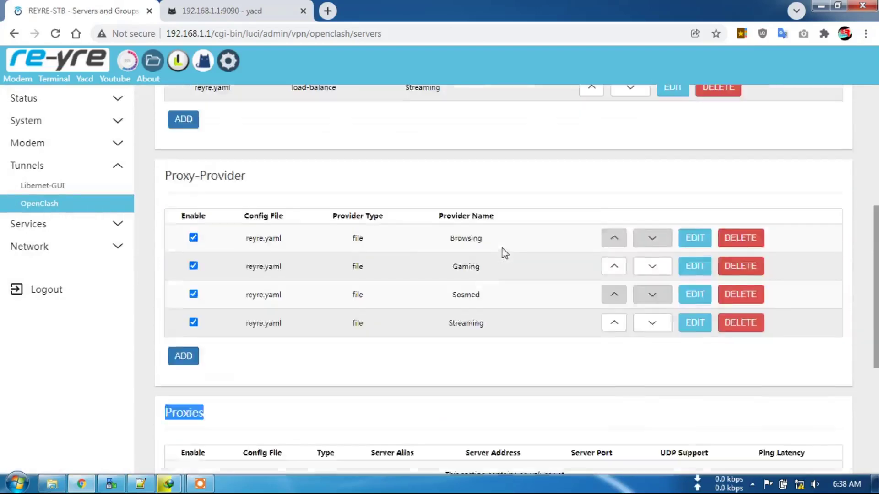
scroll(505, 253, up, 6)
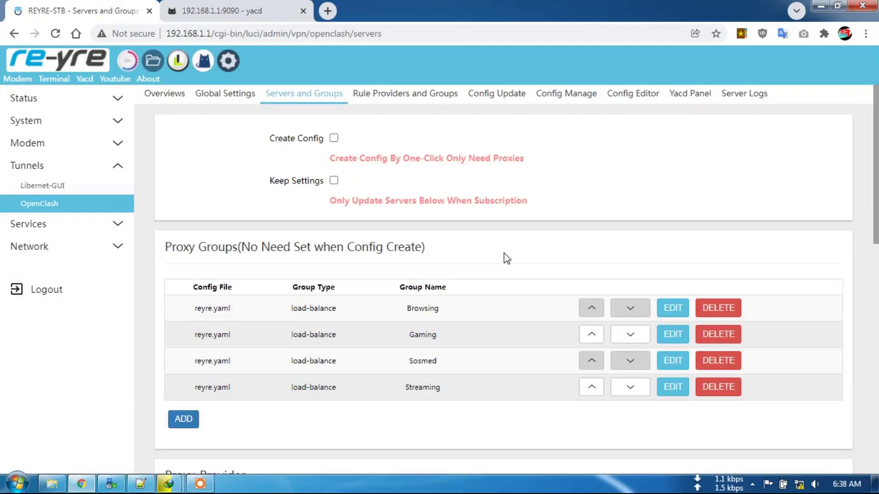
drag(165, 249, 239, 248)
click(248, 247)
click(23, 97)
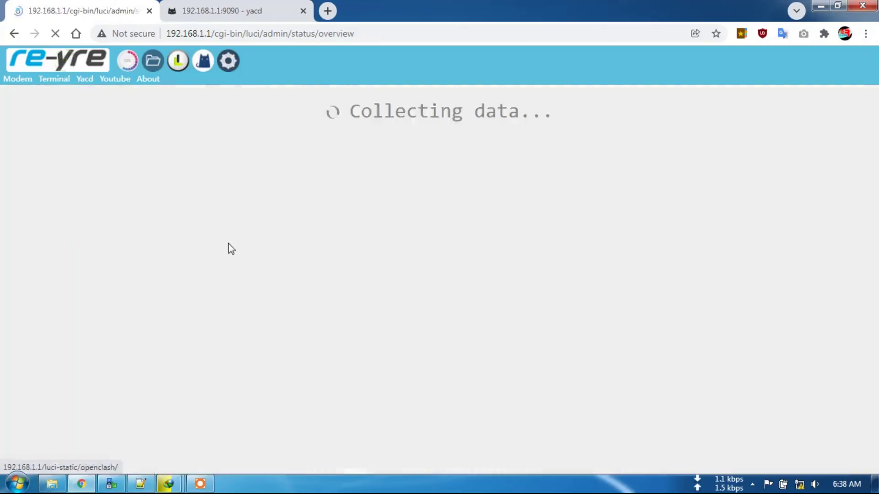